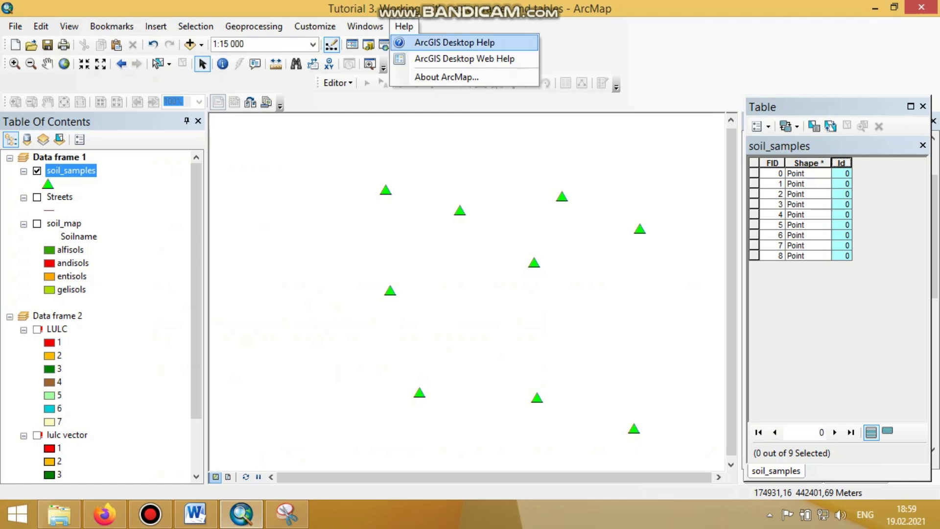
- Switch to the tutorial document in Word and correct the double space after "Float" in answer 2a
{"action": "key", "text": "alt+Tab"}
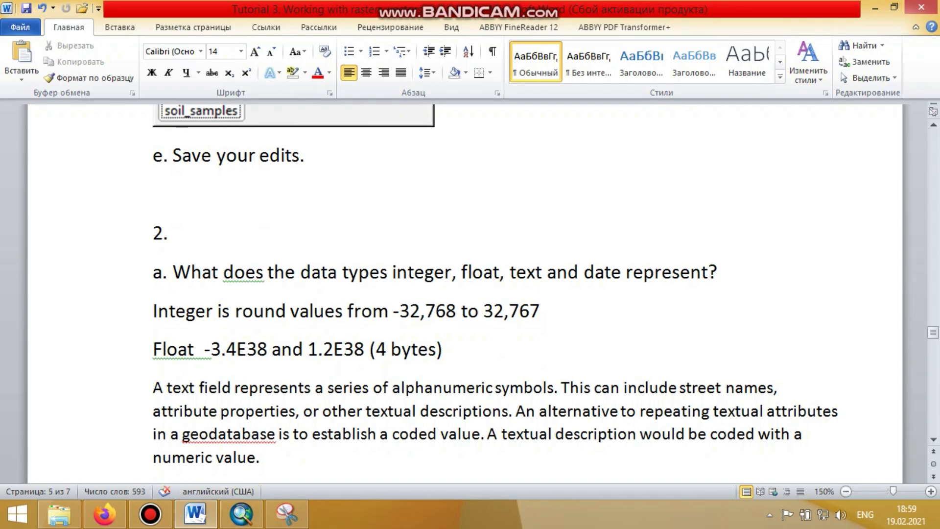
{"action": "scroll", "coordinate": [466, 294], "scroll_direction": "down", "scroll_amount": 3}
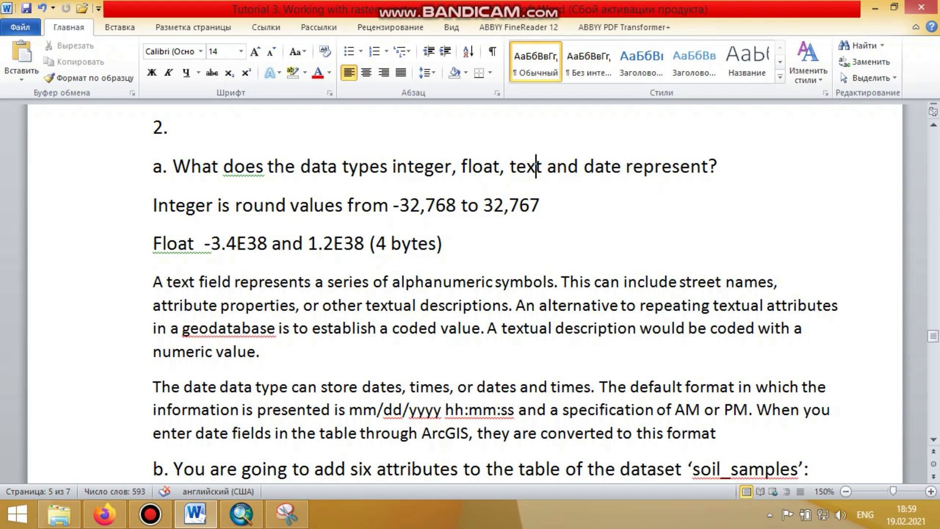
{"action": "right_click", "coordinate": [194, 252]}
{"action": "left_click", "coordinate": [216, 264]}
{"action": "left_click", "coordinate": [339, 244]}
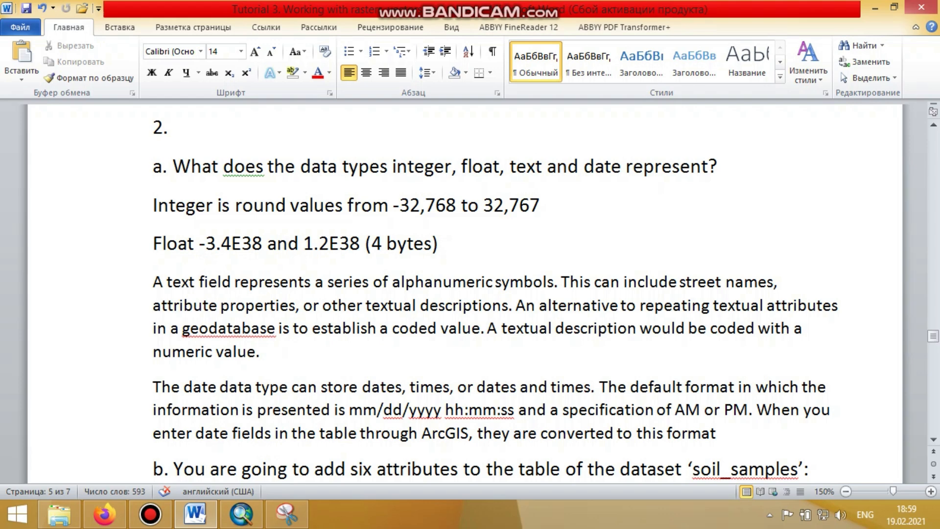
- Examine the integer and float value ranges and the text and date type descriptions in answer 2a
{"action": "left_click", "coordinate": [206, 243]}
{"action": "left_click_drag", "start_coordinate": [205, 244], "coordinate": [365, 244]}
{"action": "left_click", "coordinate": [314, 244]}
{"action": "left_click", "coordinate": [304, 243]}
{"action": "left_click_drag", "start_coordinate": [540, 204], "coordinate": [392, 205]}
{"action": "left_click", "coordinate": [300, 243]}
{"action": "left_click_drag", "start_coordinate": [205, 244], "coordinate": [364, 244]}
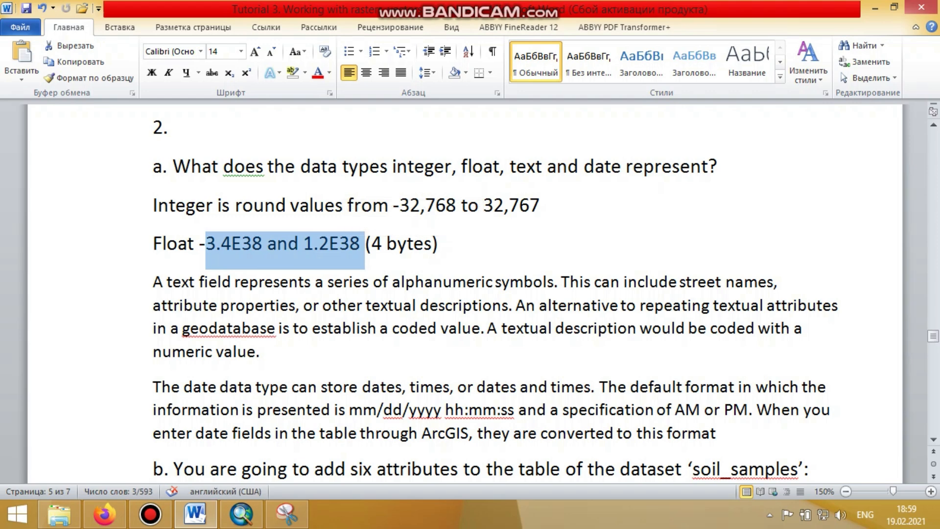
{"action": "left_click", "coordinate": [222, 243]}
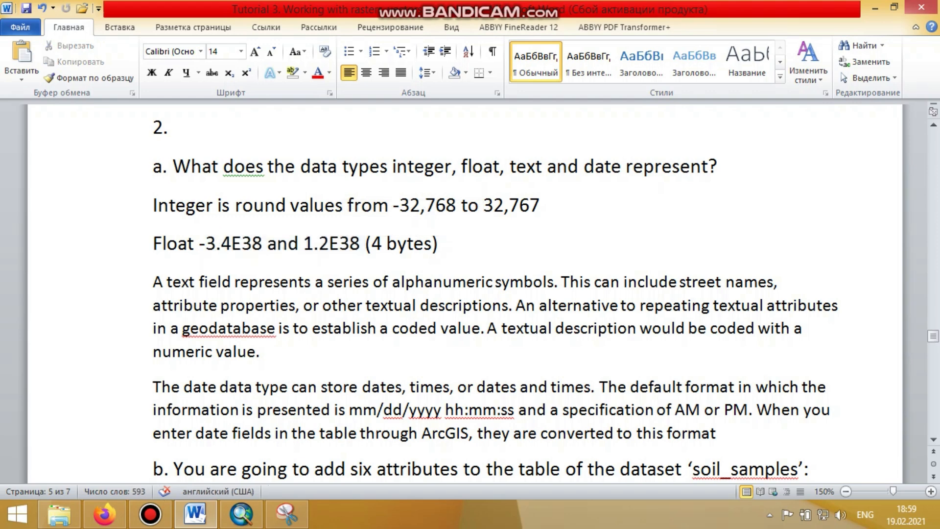
{"action": "left_click", "coordinate": [169, 206]}
{"action": "left_click_drag", "start_coordinate": [432, 244], "coordinate": [371, 244]}
{"action": "left_click", "coordinate": [421, 305]}
{"action": "scroll", "coordinate": [465, 294], "scroll_direction": "down", "scroll_amount": 2}
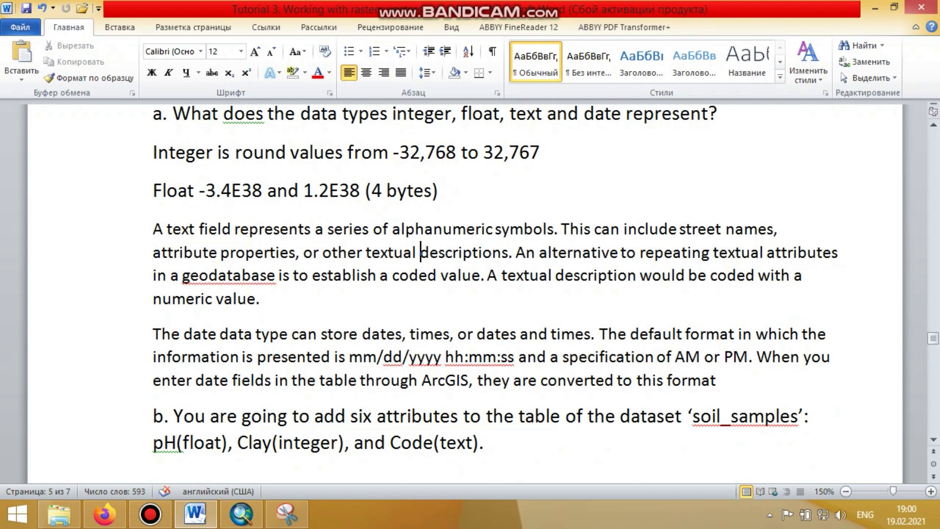
{"action": "left_click_drag", "start_coordinate": [153, 191], "coordinate": [194, 191]}
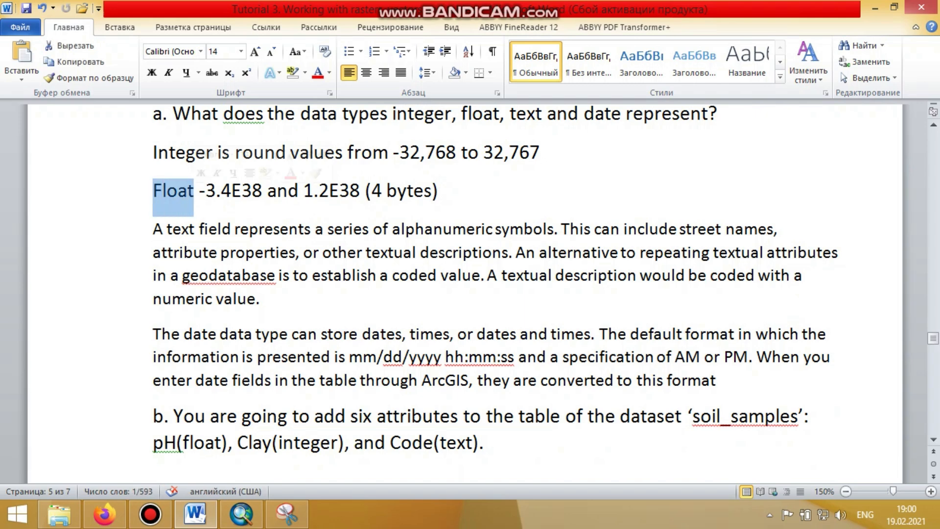
{"action": "left_click", "coordinate": [199, 229]}
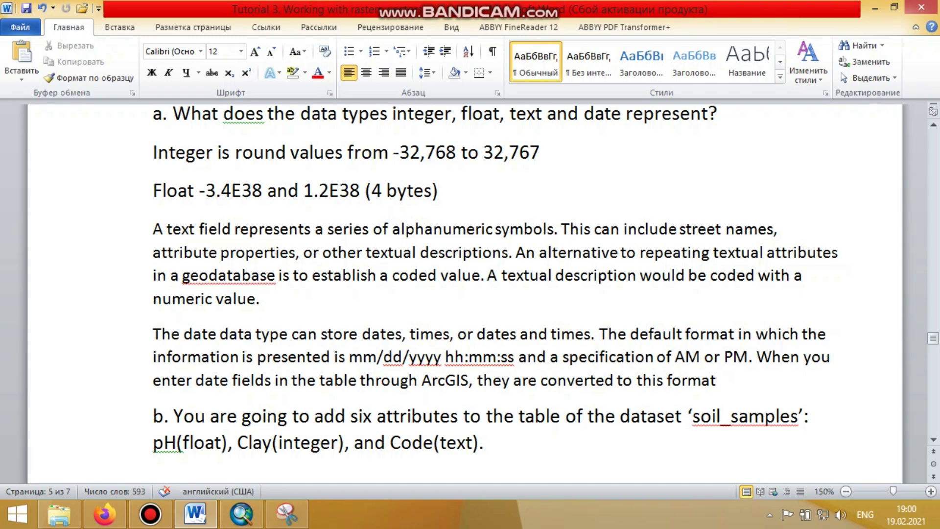
- Read task b's list of fields for soil_samples and task c with the attribute values in Table 1
{"action": "scroll", "coordinate": [465, 293], "scroll_direction": "down", "scroll_amount": 3}
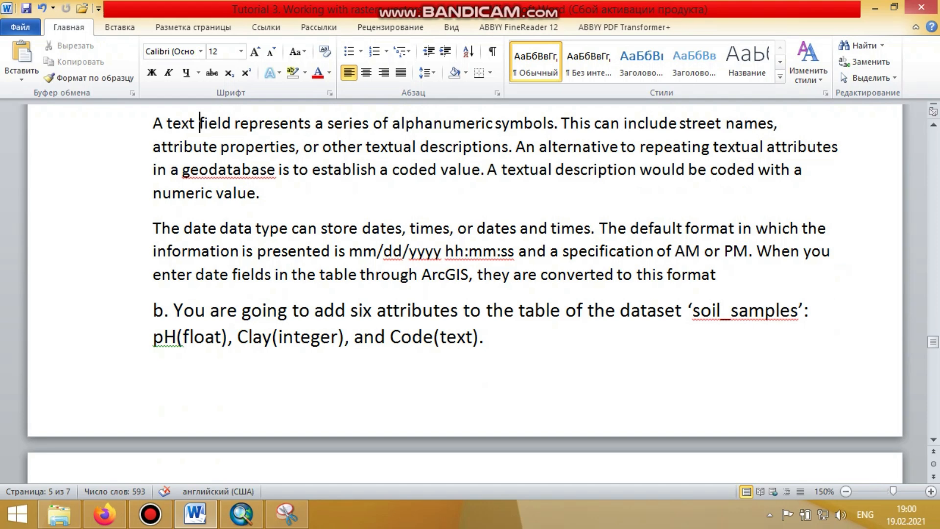
{"action": "scroll", "coordinate": [465, 269], "scroll_direction": "down", "scroll_amount": 2}
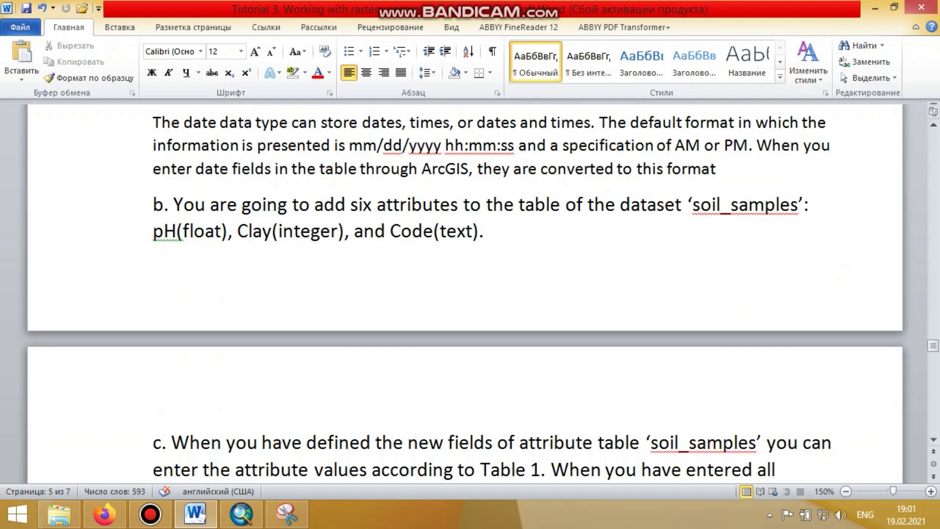
{"action": "scroll", "coordinate": [465, 294], "scroll_direction": "down", "scroll_amount": 1}
{"action": "scroll", "coordinate": [465, 293], "scroll_direction": "up", "scroll_amount": 2}
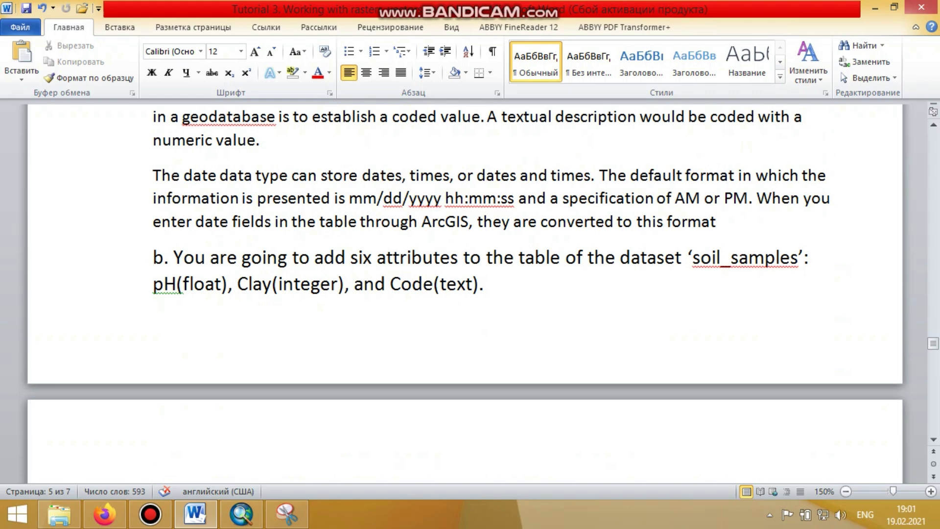
{"action": "scroll", "coordinate": [465, 293], "scroll_direction": "down", "scroll_amount": 1}
{"action": "scroll", "coordinate": [465, 293], "scroll_direction": "down", "scroll_amount": 1}
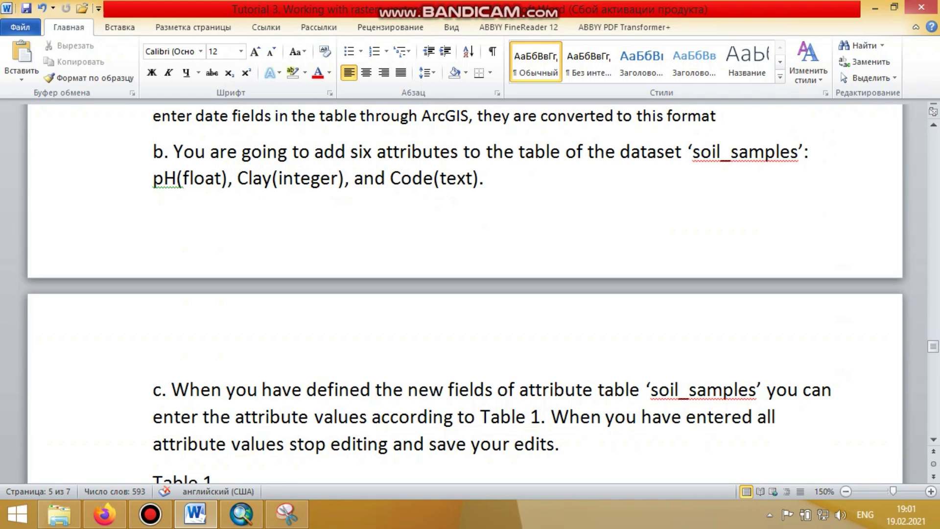
{"action": "left_click", "coordinate": [165, 178]}
{"action": "scroll", "coordinate": [466, 294], "scroll_direction": "down", "scroll_amount": 5}
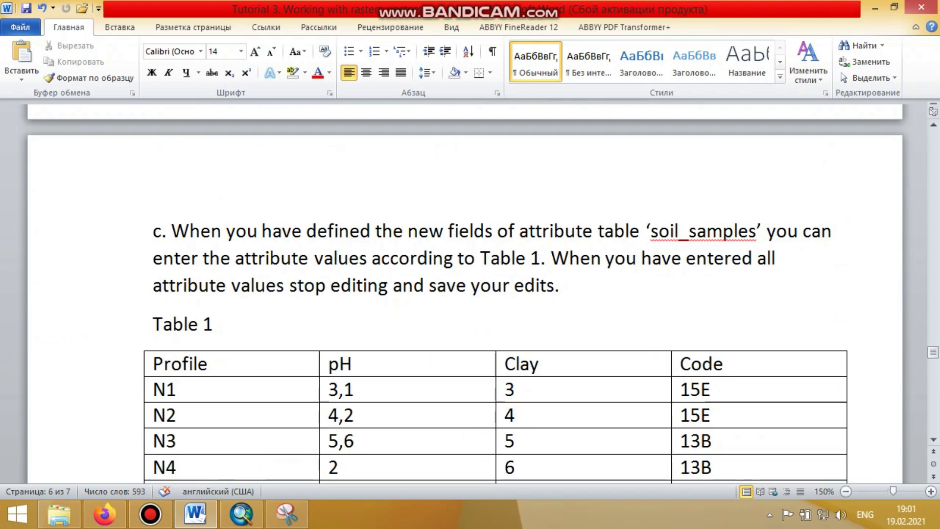
{"action": "scroll", "coordinate": [465, 294], "scroll_direction": "up", "scroll_amount": 3}
{"action": "scroll", "coordinate": [465, 294], "scroll_direction": "down", "scroll_amount": 3}
{"action": "scroll", "coordinate": [466, 294], "scroll_direction": "up", "scroll_amount": 2}
{"action": "scroll", "coordinate": [465, 294], "scroll_direction": "up", "scroll_amount": 2}
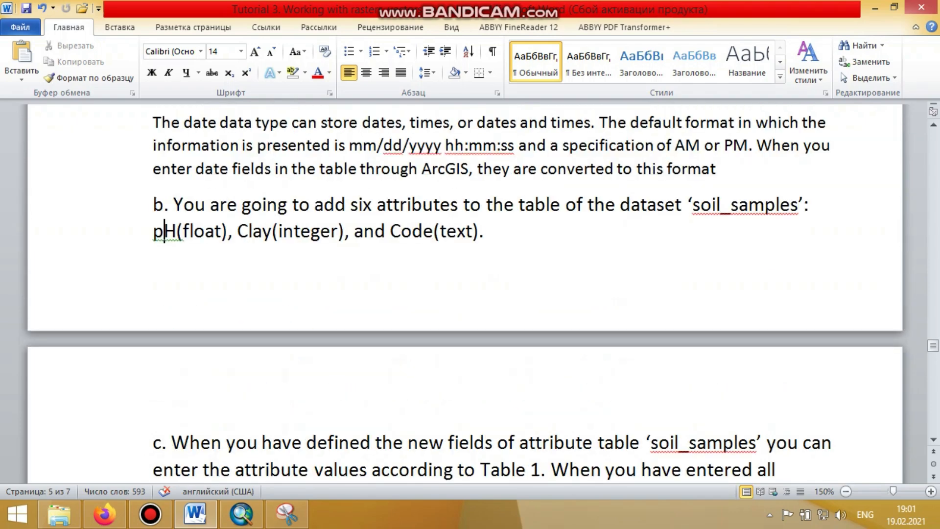
{"action": "scroll", "coordinate": [465, 294], "scroll_direction": "down", "scroll_amount": 4}
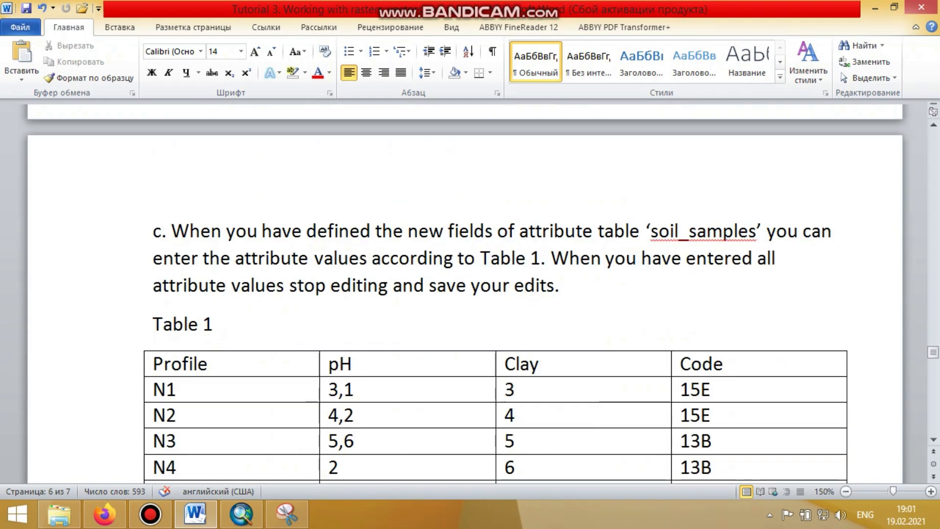
{"action": "scroll", "coordinate": [465, 294], "scroll_direction": "up", "scroll_amount": 5}
{"action": "left_click_drag", "start_coordinate": [490, 284], "coordinate": [154, 258]}
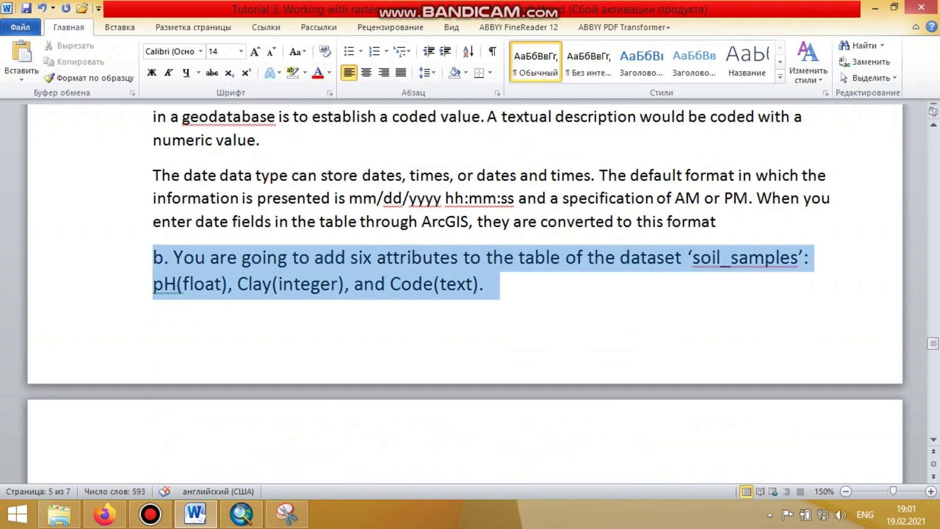
{"action": "scroll", "coordinate": [154, 258], "scroll_direction": "down", "scroll_amount": 5}
{"action": "scroll", "coordinate": [465, 294], "scroll_direction": "up", "scroll_amount": 3}
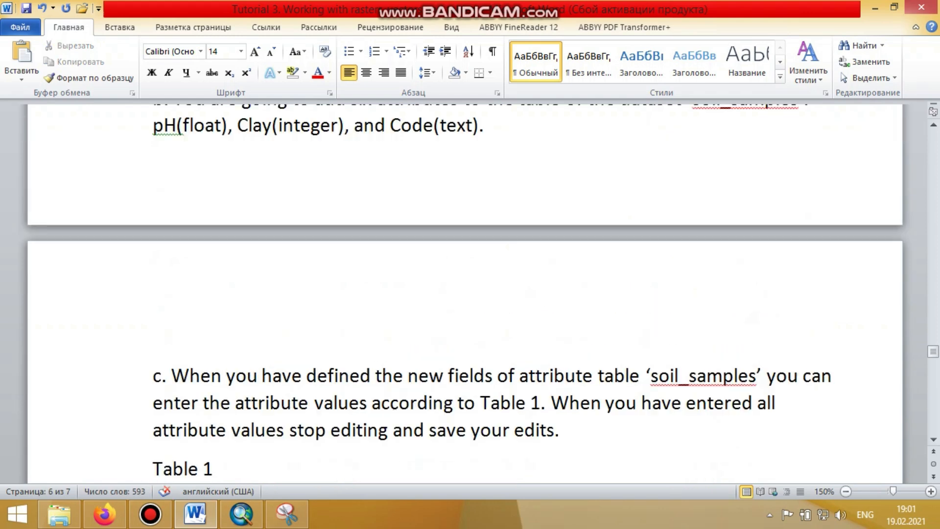
- Switch to ArcMap, move the soil_samples attribute table over the map and widen its window
{"action": "left_click", "coordinate": [241, 514]}
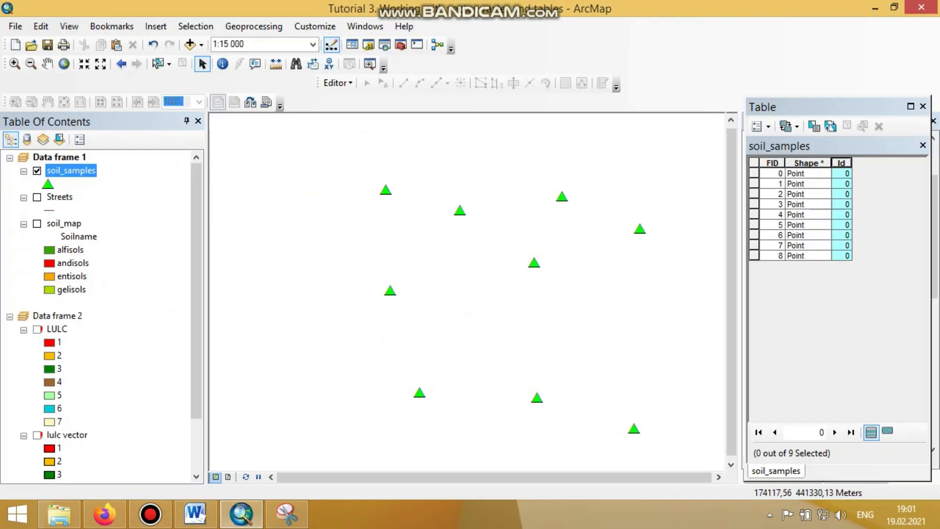
{"action": "left_click_drag", "start_coordinate": [794, 107], "coordinate": [393, 108]}
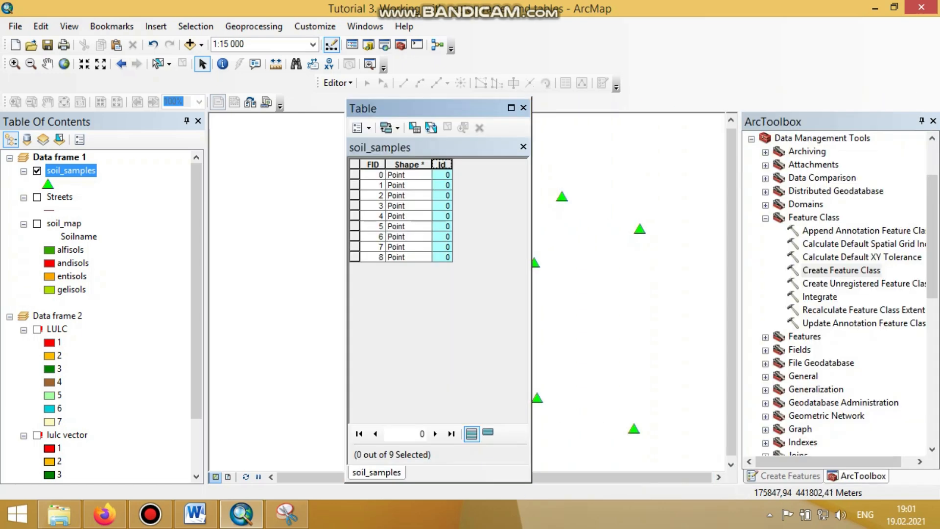
{"action": "left_click_drag", "start_coordinate": [532, 294], "coordinate": [729, 293]}
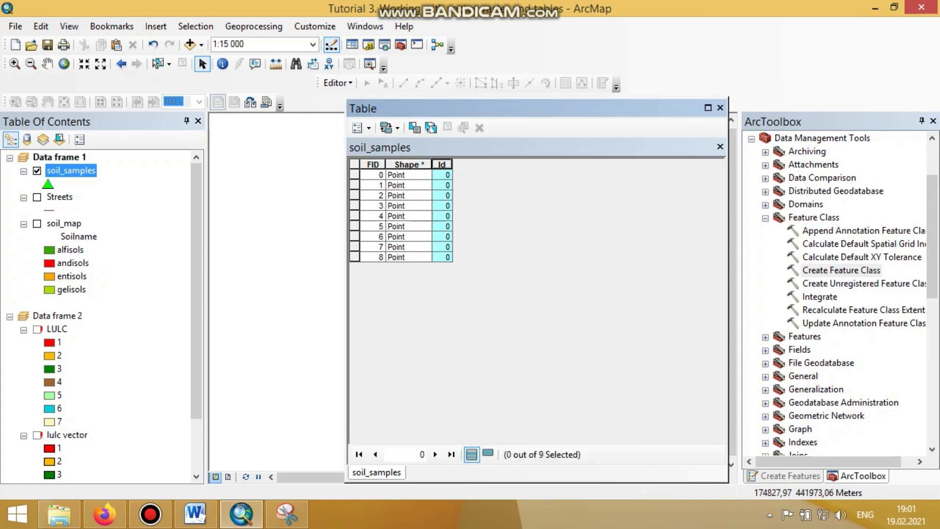
- Start a new field in the soil_samples table, naming it pH with the type Float
{"action": "left_click", "coordinate": [362, 127]}
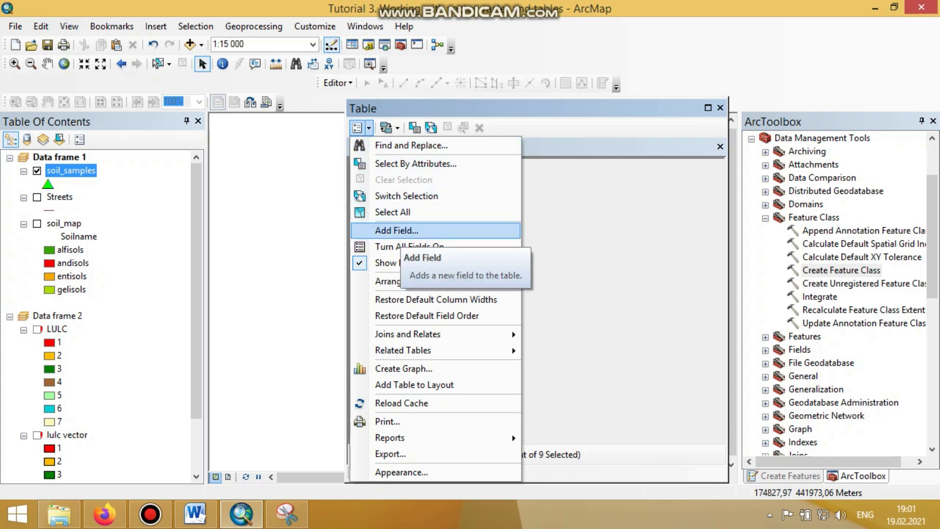
{"action": "left_click", "coordinate": [398, 230]}
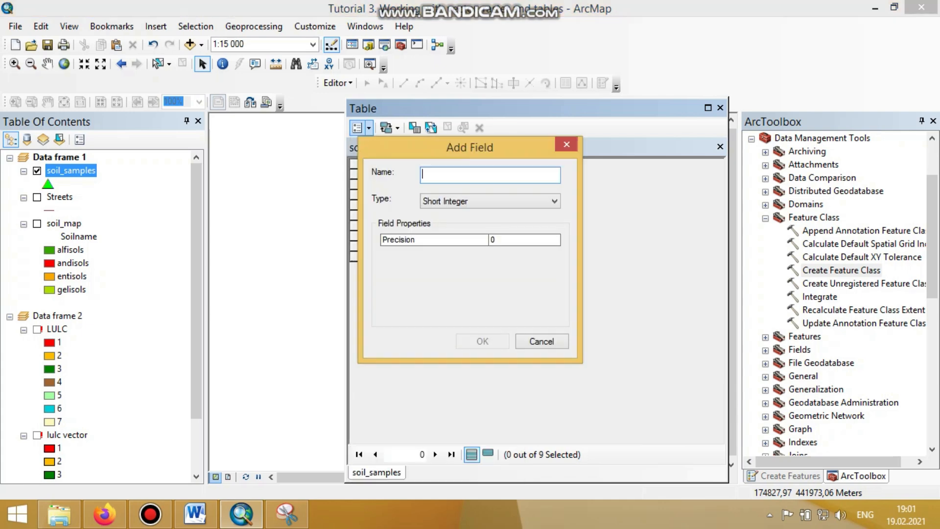
{"action": "type", "text": "PH"}
{"action": "key", "text": "BackSpace"}
{"action": "key", "text": "BackSpace"}
{"action": "type", "text": "pH"}
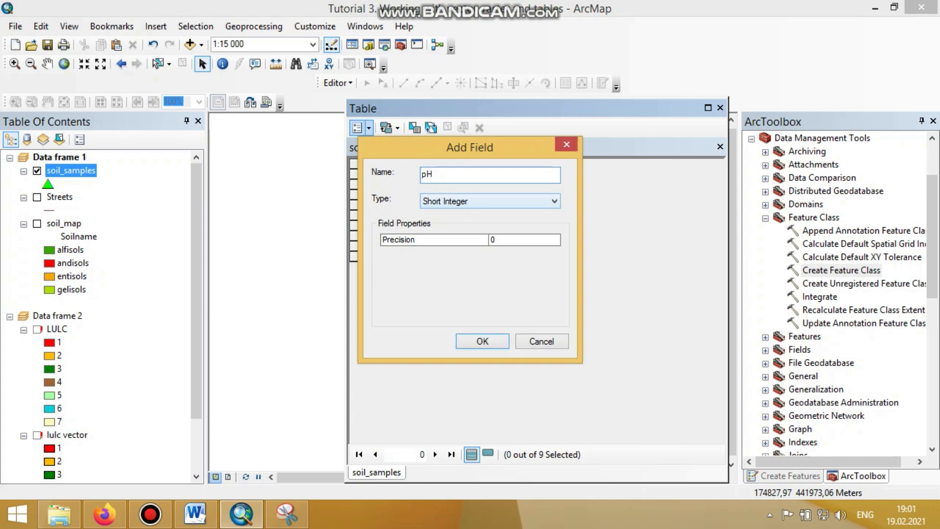
{"action": "left_click", "coordinate": [554, 201]}
{"action": "left_click", "coordinate": [490, 234]}
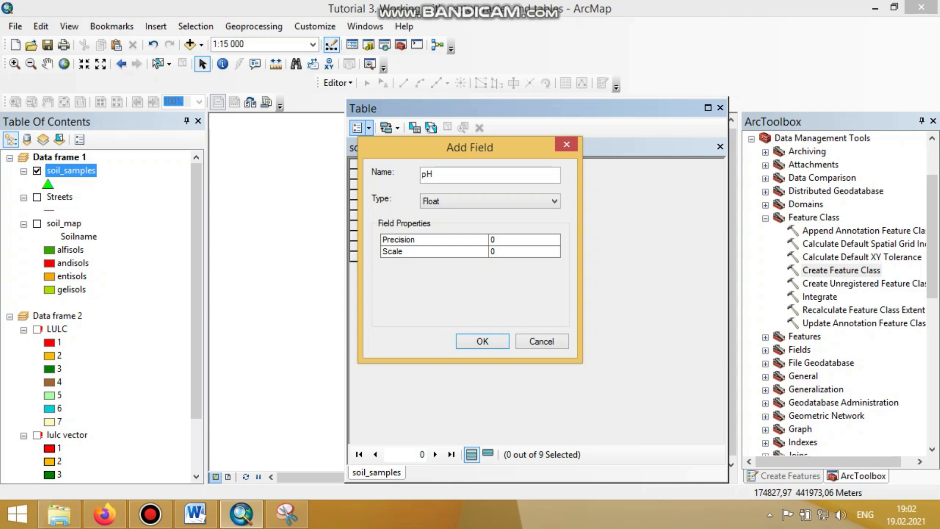
{"action": "left_click", "coordinate": [195, 514]}
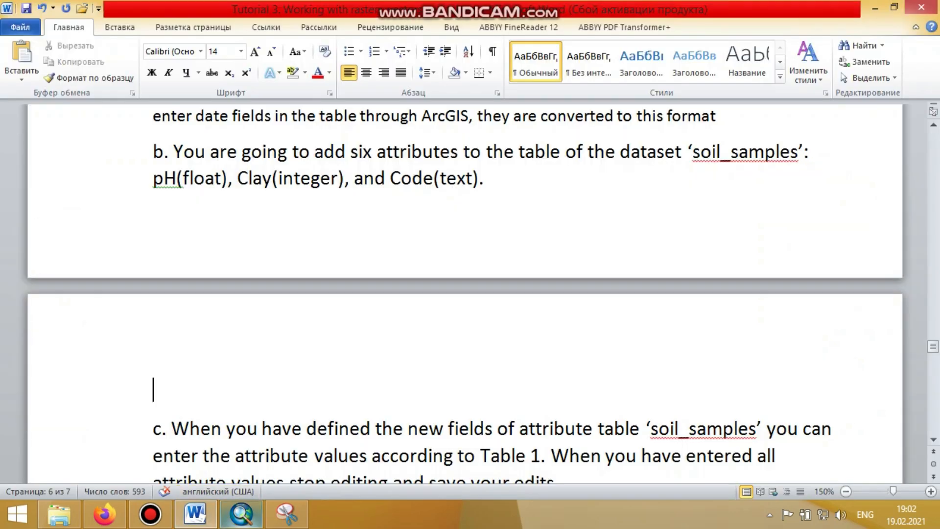
{"action": "left_click", "coordinate": [241, 515]}
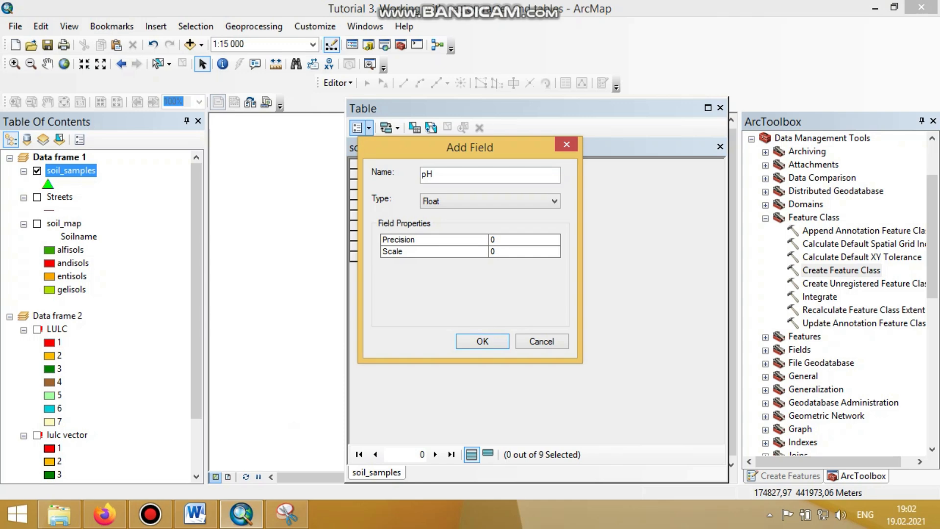
{"action": "left_click", "coordinate": [195, 514]}
{"action": "left_click", "coordinate": [241, 514]}
- Switch to the Word document and write the example "1234567 (precision)" on a new line after task b's field list
{"action": "left_click", "coordinate": [195, 514]}
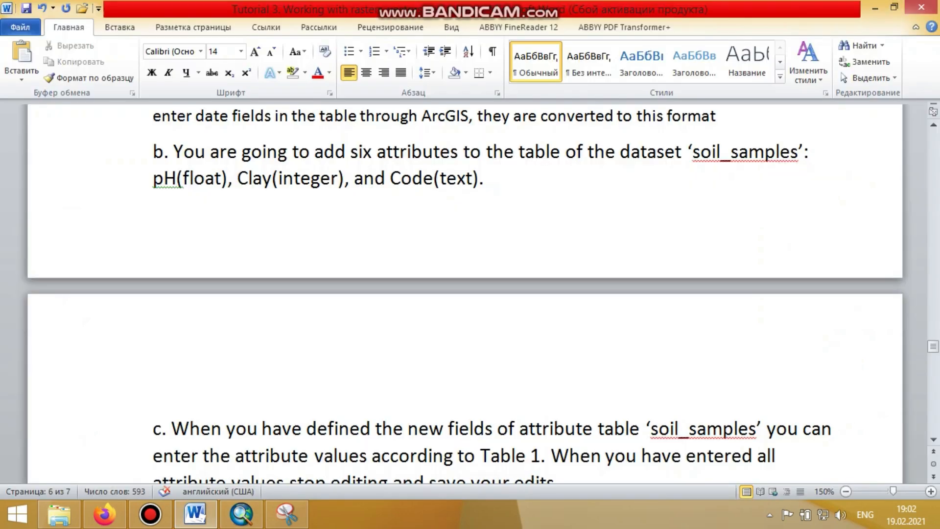
{"action": "type", "text": "1234"}
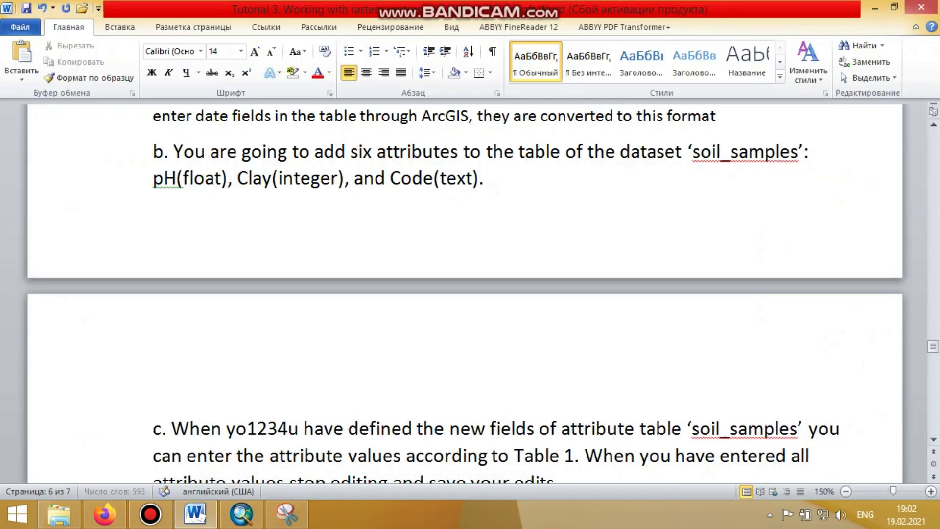
{"action": "left_click", "coordinate": [42, 8]}
{"action": "left_click", "coordinate": [489, 178]}
{"action": "key", "text": "Return"}
{"action": "type", "text": "1"}
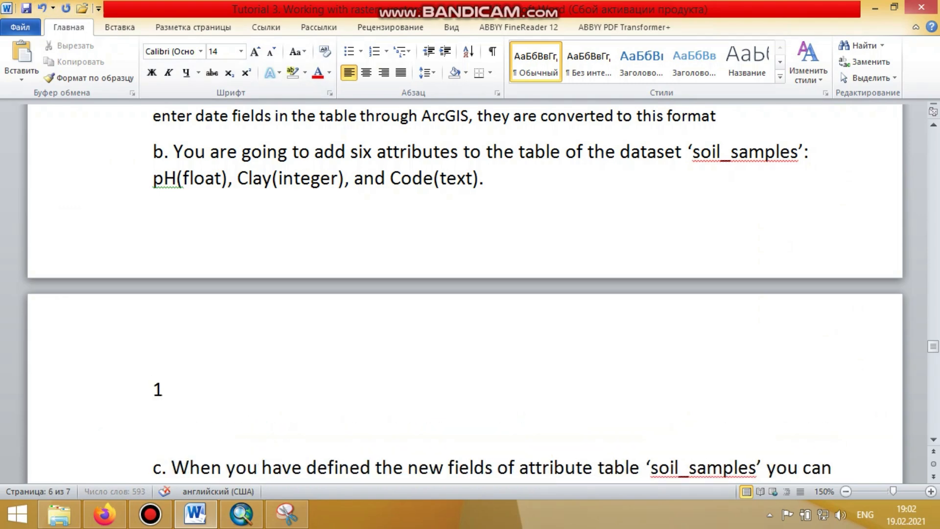
{"action": "type", "text": "234567"}
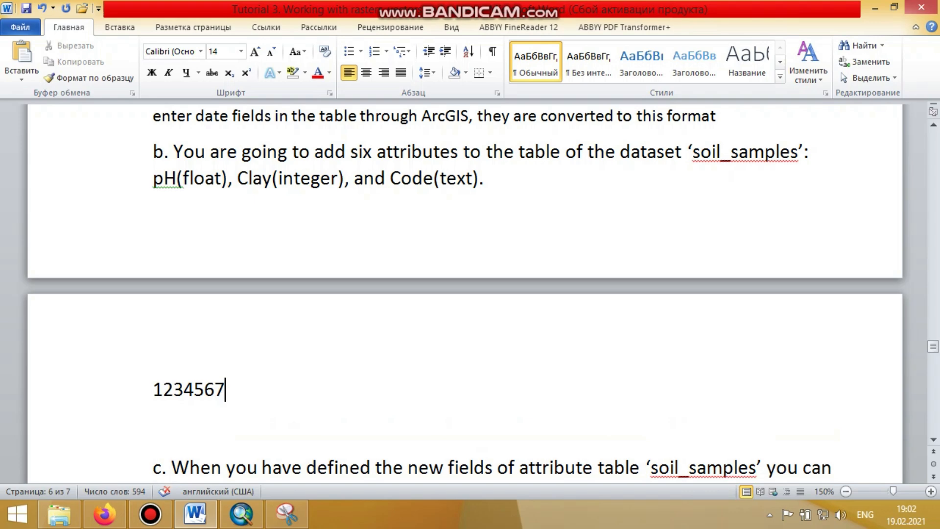
{"action": "type", "text": " (precision"}
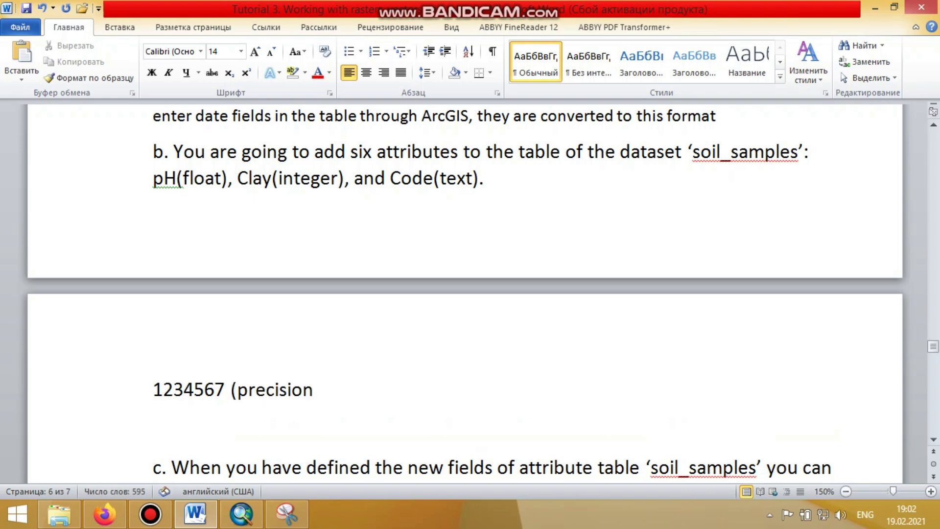
{"action": "type", "text": ")"}
- Complete the first example as "1234567 (precision 7)" and write "12345,67 ( precision 7, scale 2)" on the line below it
{"action": "key", "text": "Return"}
{"action": "type", "text": "12345"}
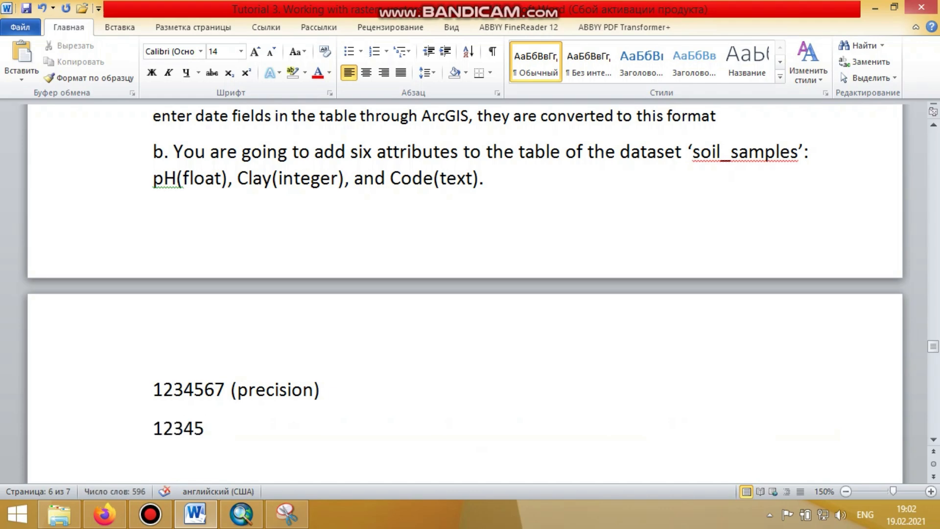
{"action": "scroll", "coordinate": [465, 293], "scroll_direction": "down", "scroll_amount": 1}
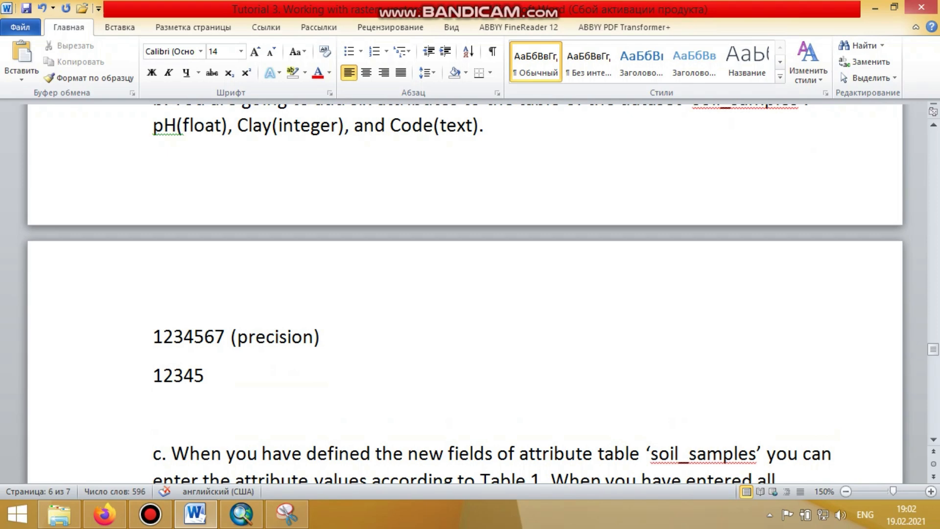
{"action": "type", "text": ",67 ("}
{"action": "left_click", "coordinate": [313, 337]}
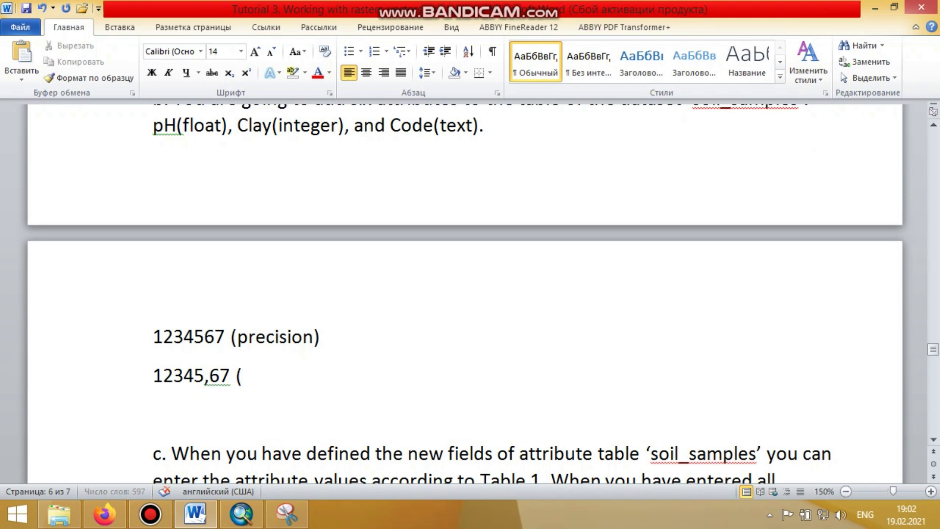
{"action": "left_click", "coordinate": [243, 376]}
{"action": "type", "text": "precisi"}
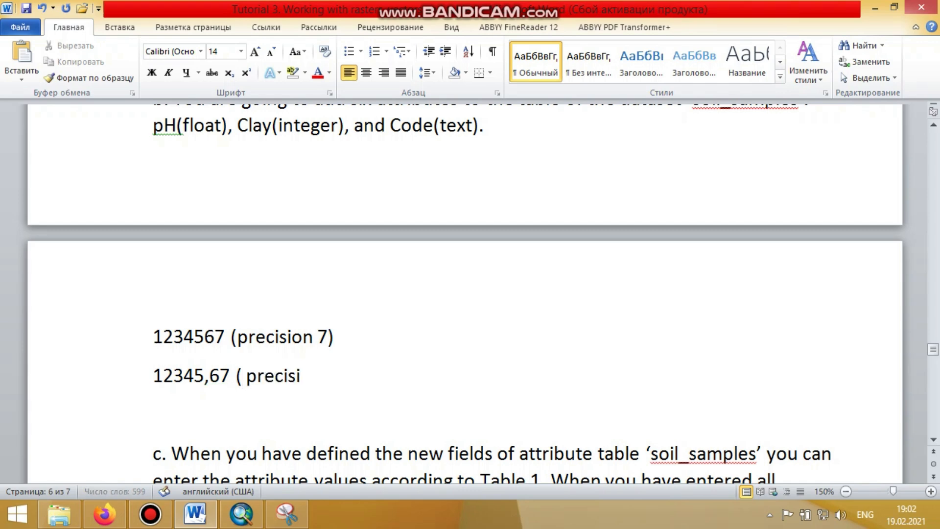
{"action": "type", "text": "on 7, scale 2)"}
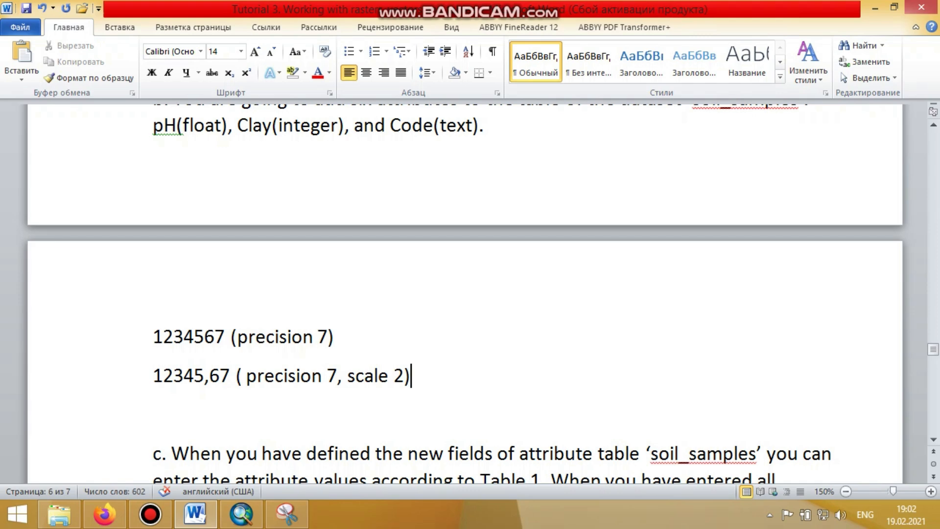
{"action": "left_click_drag", "start_coordinate": [209, 375], "coordinate": [230, 376]}
- Switch to ArcMap and add the pH field with precision 10 and scale 3
{"action": "mouse_move", "coordinate": [242, 514]}
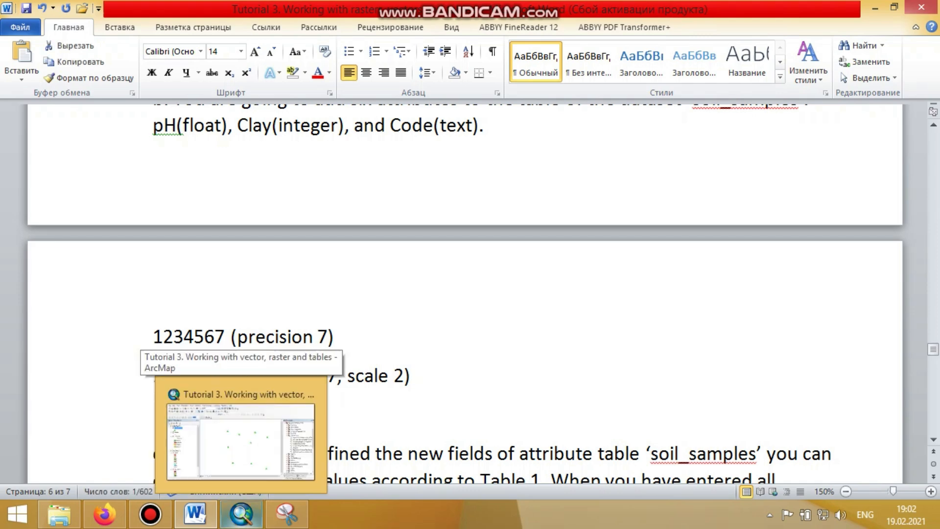
{"action": "left_click", "coordinate": [239, 440]}
{"action": "left_click", "coordinate": [524, 239]}
{"action": "left_click", "coordinate": [524, 240]}
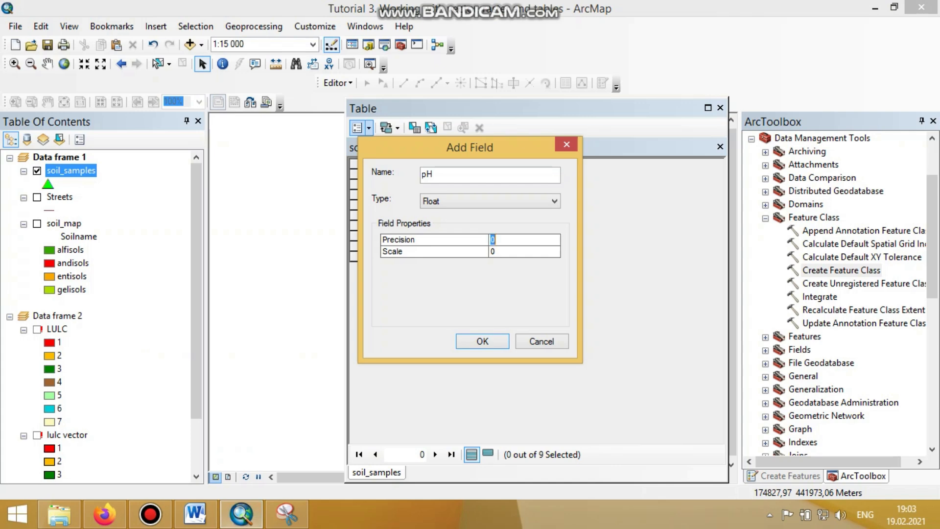
{"action": "type", "text": "10"}
{"action": "key", "text": "Tab"}
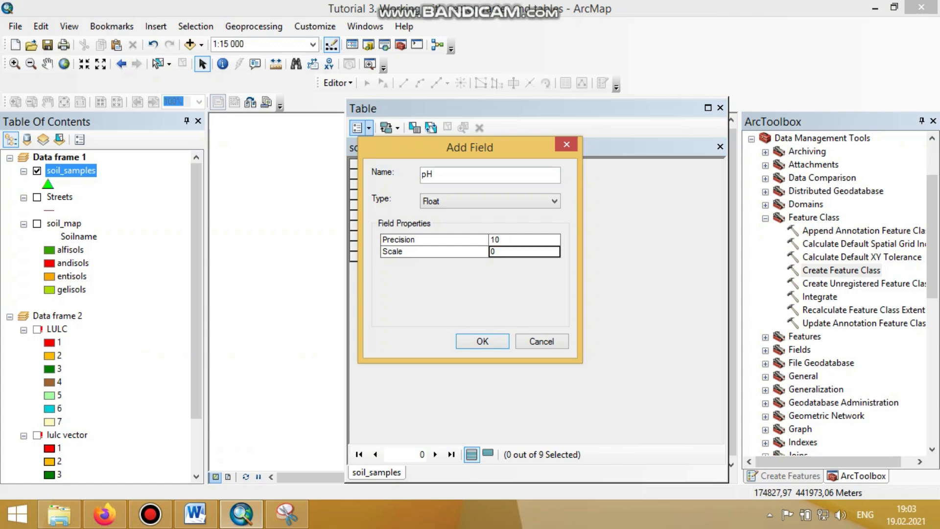
{"action": "type", "text": "3"}
{"action": "left_click", "coordinate": [482, 341]}
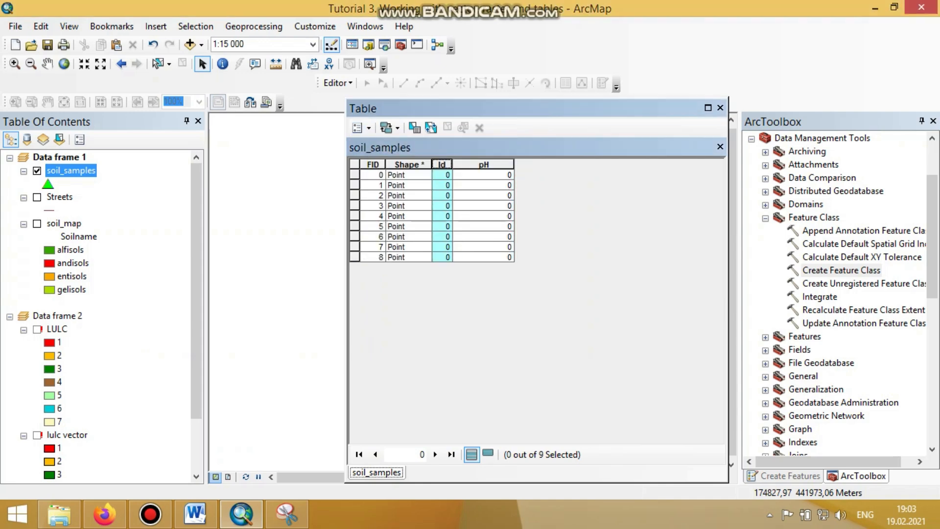
- Add a Short Integer field named Clay to the soil_samples table, keeping the default precision of 0
{"action": "left_click", "coordinate": [361, 127]}
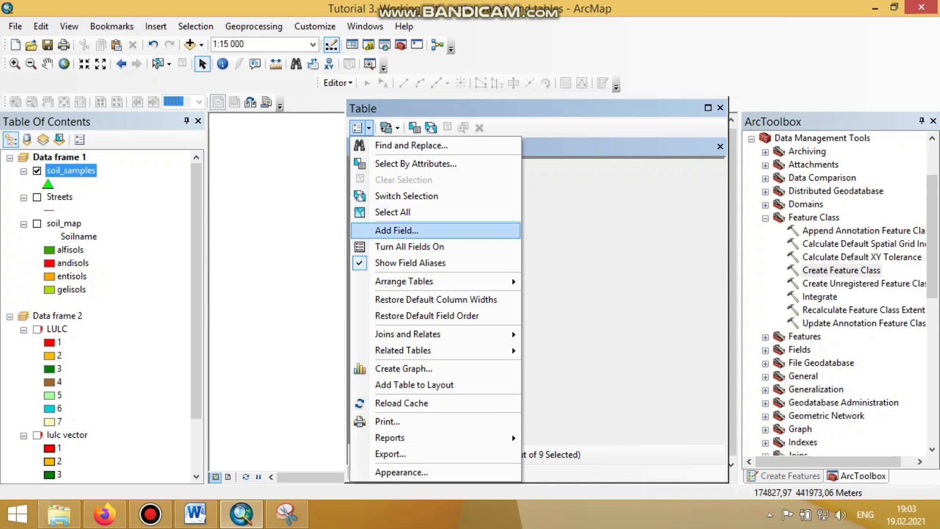
{"action": "left_click", "coordinate": [397, 231]}
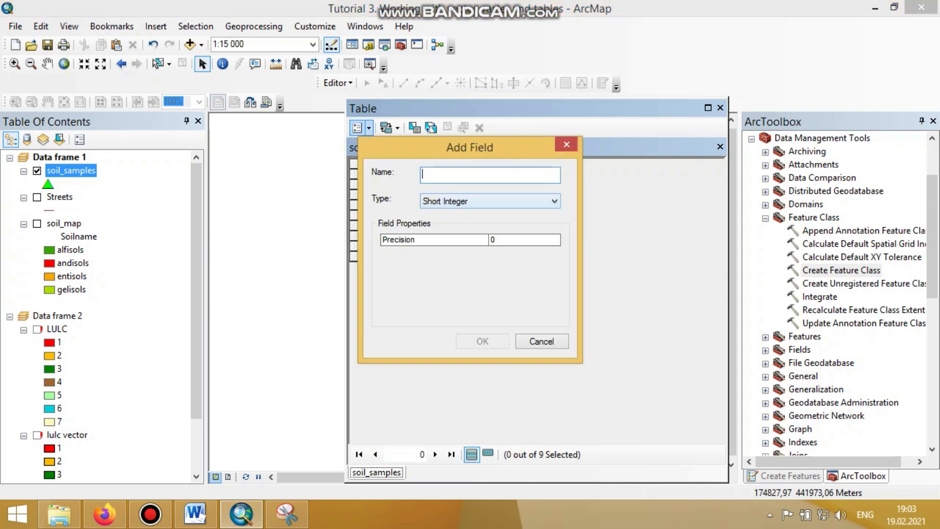
{"action": "left_click", "coordinate": [490, 201]}
{"action": "left_click", "coordinate": [490, 175]}
{"action": "left_click", "coordinate": [490, 175]}
{"action": "type", "text": "Clay"}
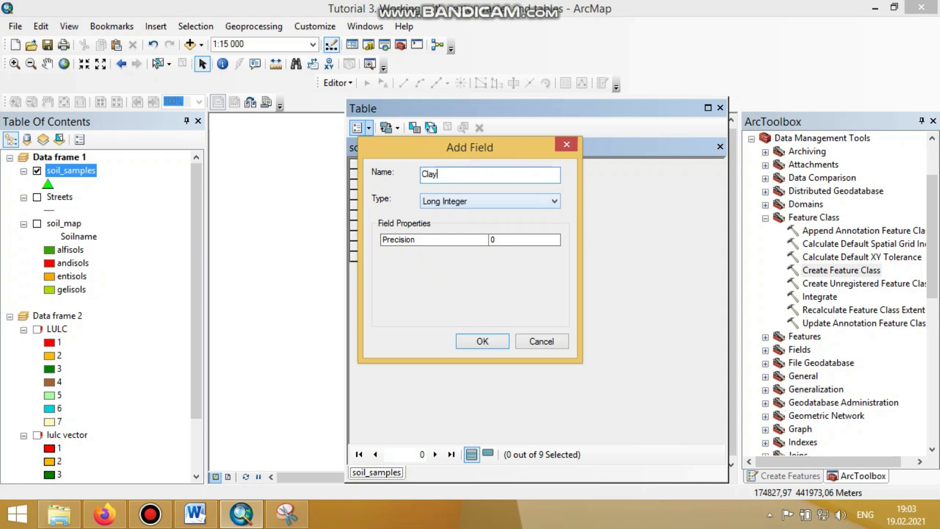
{"action": "left_click", "coordinate": [490, 202]}
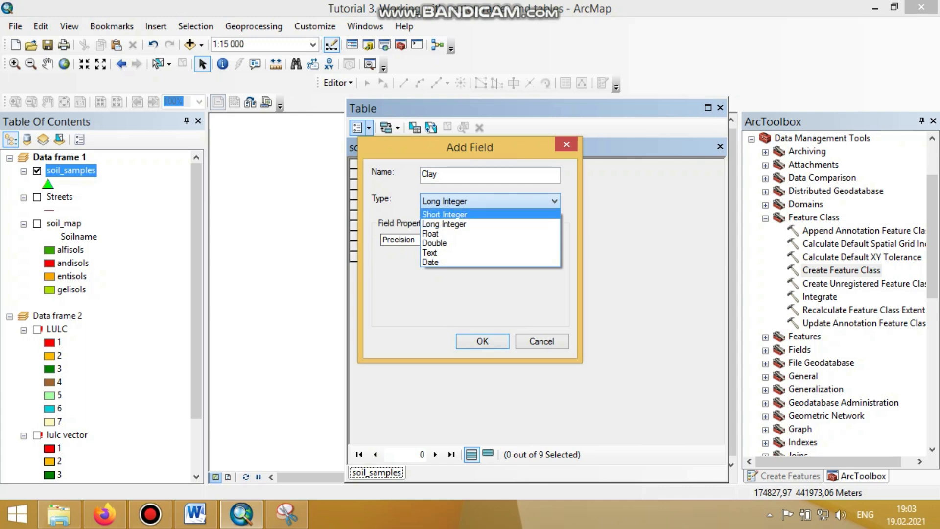
{"action": "left_click", "coordinate": [445, 214]}
{"action": "left_click", "coordinate": [490, 201]}
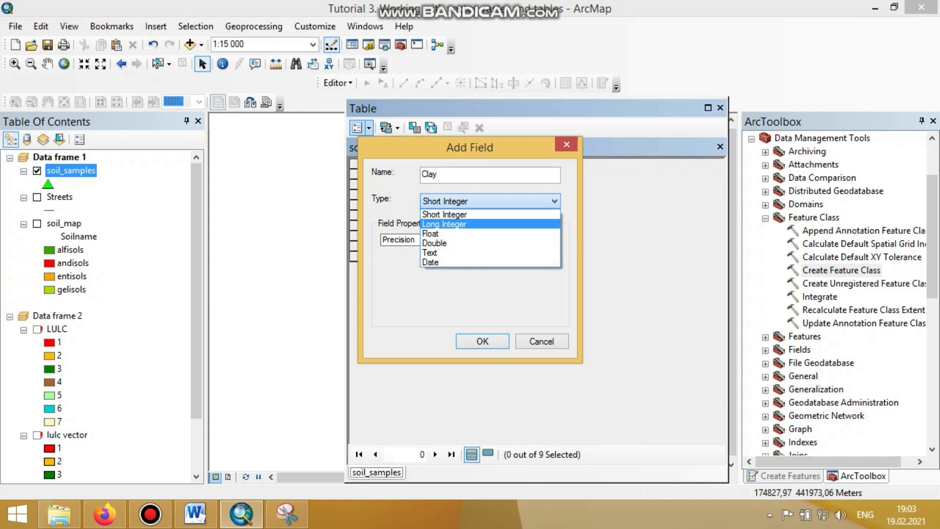
{"action": "left_click", "coordinate": [444, 215]}
{"action": "left_click", "coordinate": [524, 240]}
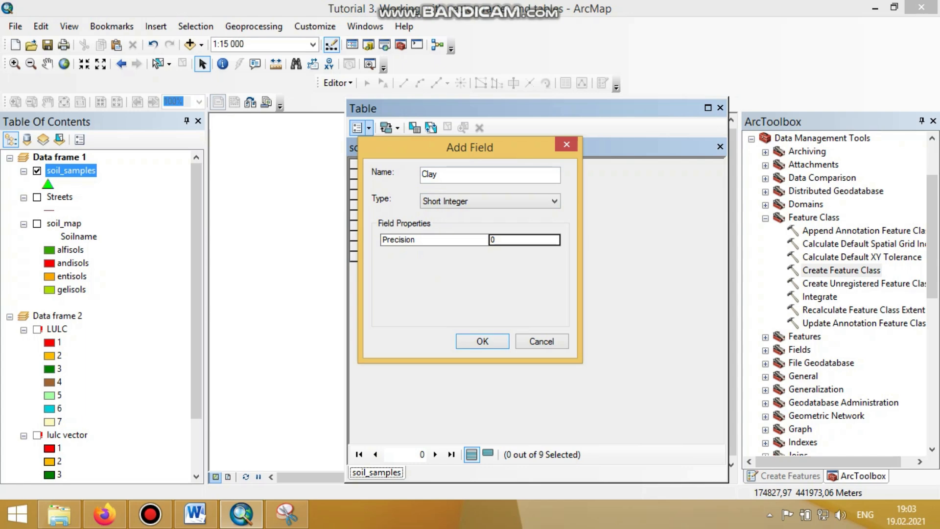
{"action": "left_click", "coordinate": [482, 341]}
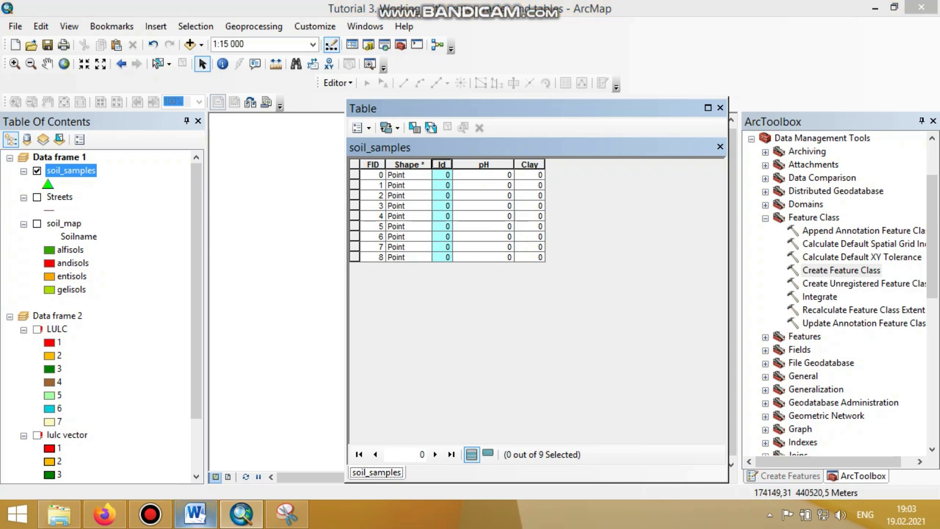
- Switch to the Word document and review the integer value range and task b's list of fields for soil_samples
{"action": "left_click", "coordinate": [194, 513]}
{"action": "left_click_drag", "start_coordinate": [540, 205], "coordinate": [347, 204]}
{"action": "left_click", "coordinate": [241, 513]}
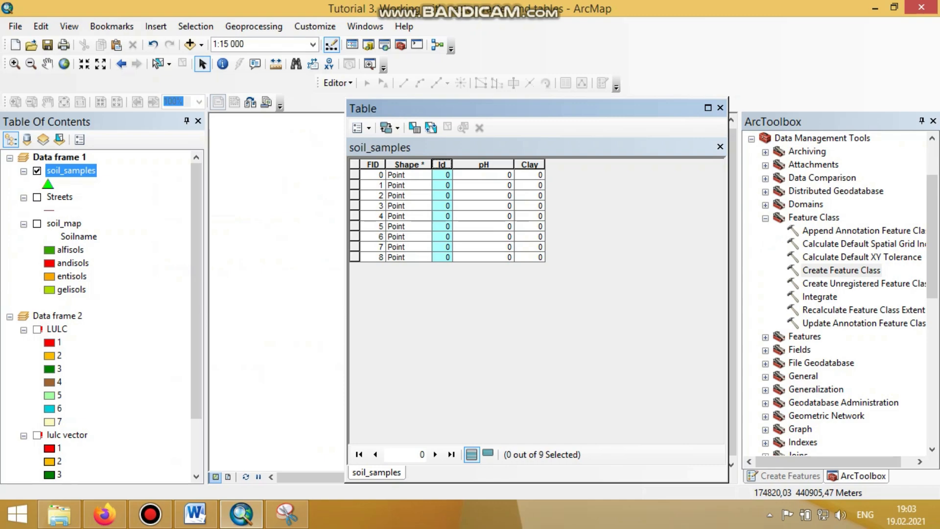
{"action": "left_click", "coordinate": [194, 513]}
{"action": "scroll", "coordinate": [470, 294], "scroll_direction": "up", "scroll_amount": 6}
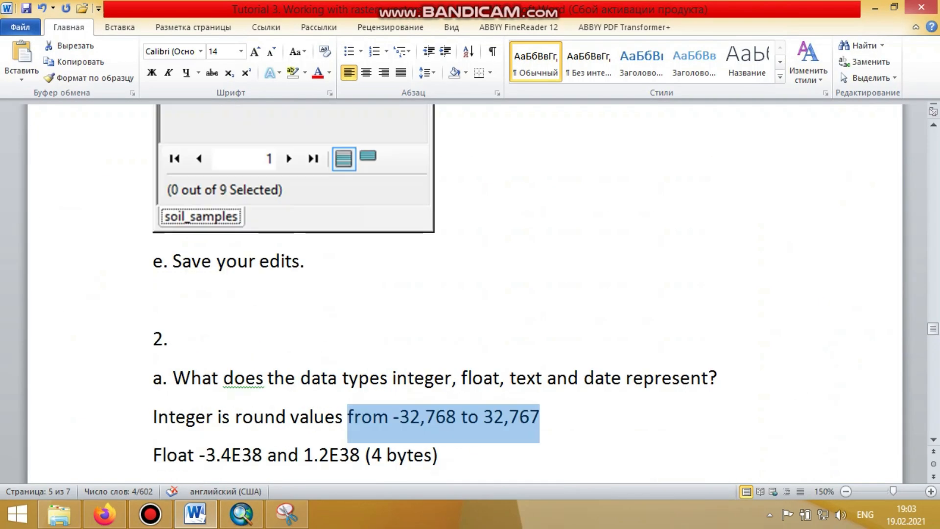
{"action": "scroll", "coordinate": [470, 293], "scroll_direction": "down", "scroll_amount": 10}
{"action": "scroll", "coordinate": [470, 293], "scroll_direction": "down", "scroll_amount": 10}
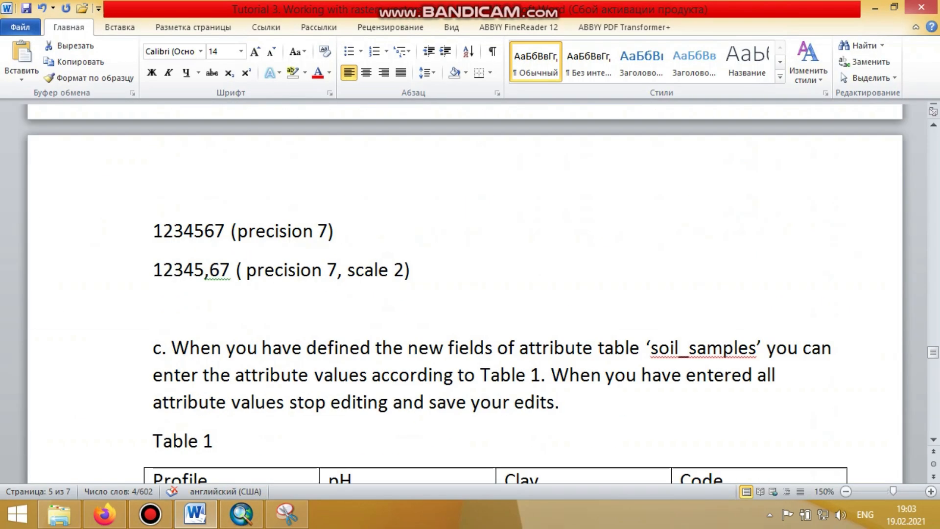
{"action": "scroll", "coordinate": [470, 294], "scroll_direction": "up", "scroll_amount": 7}
{"action": "scroll", "coordinate": [470, 293], "scroll_direction": "up", "scroll_amount": 2}
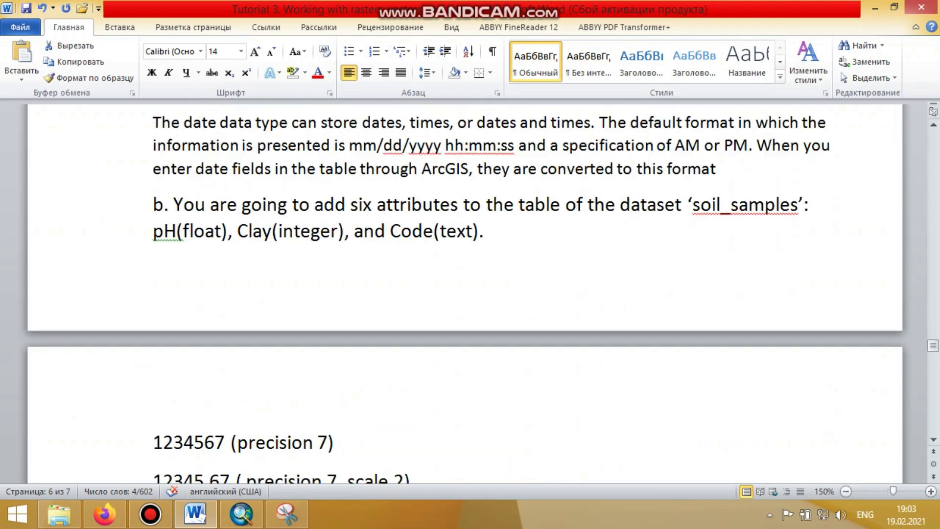
- Switch to ArcMap and add a Text field named Code with length 10 to the soil_samples table
{"action": "left_click", "coordinate": [241, 515]}
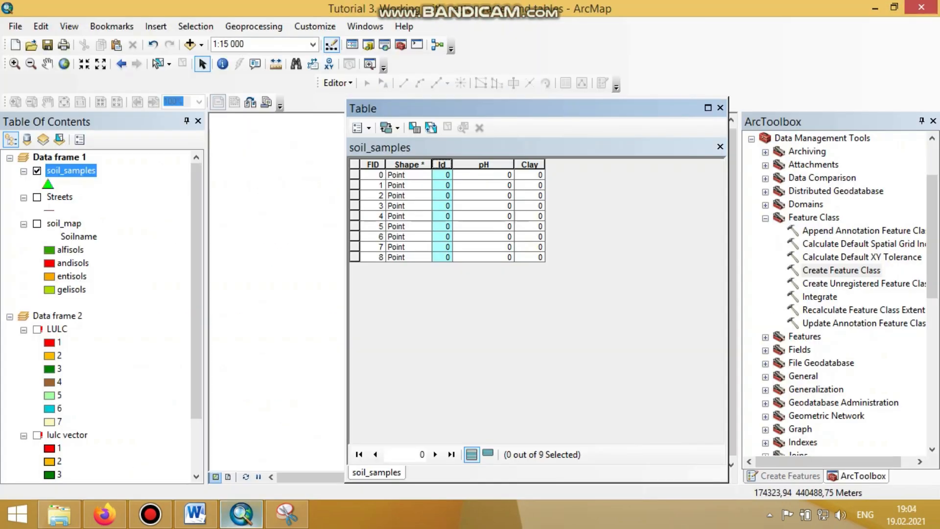
{"action": "left_click", "coordinate": [357, 128]}
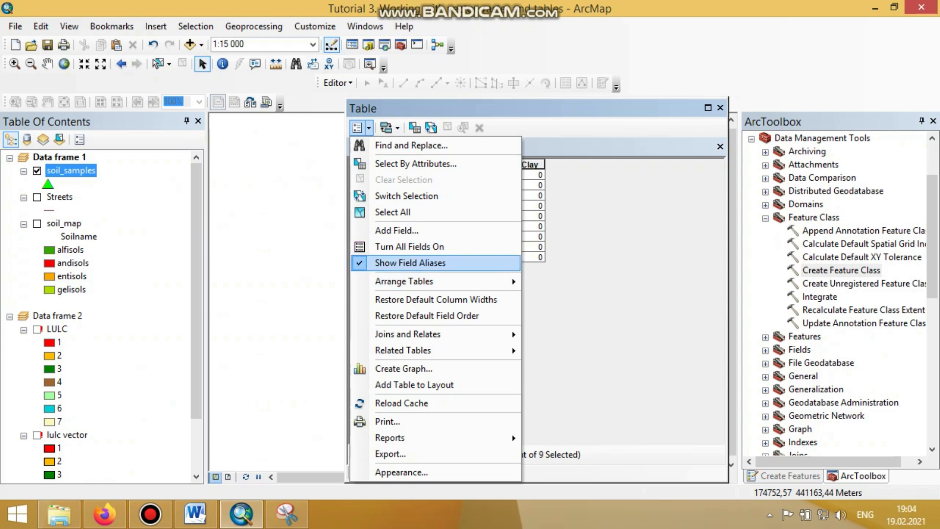
{"action": "left_click", "coordinate": [388, 228]}
{"action": "type", "text": "Code"}
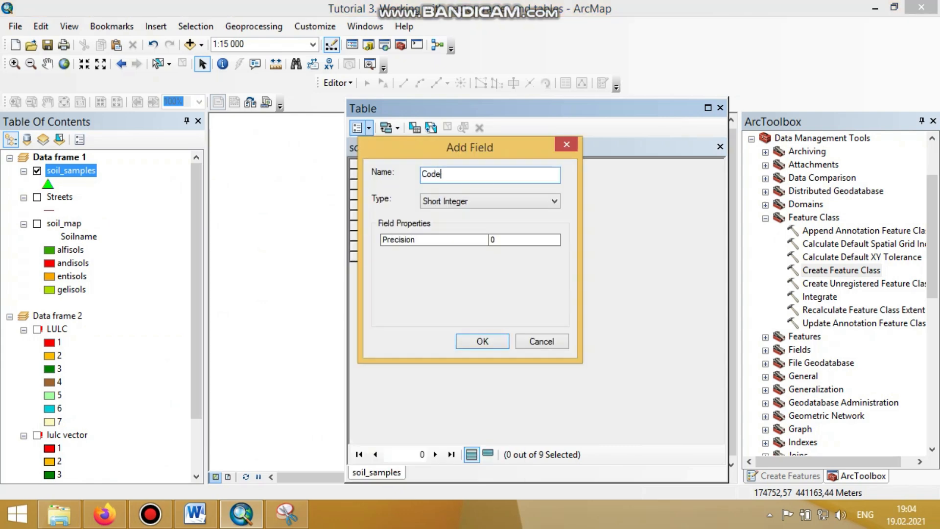
{"action": "left_click", "coordinate": [553, 202]}
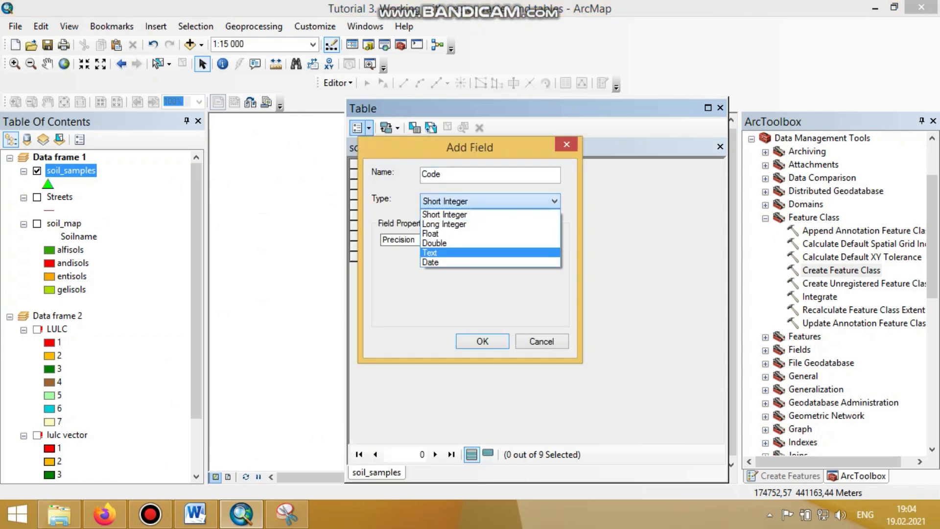
{"action": "left_click", "coordinate": [490, 252]}
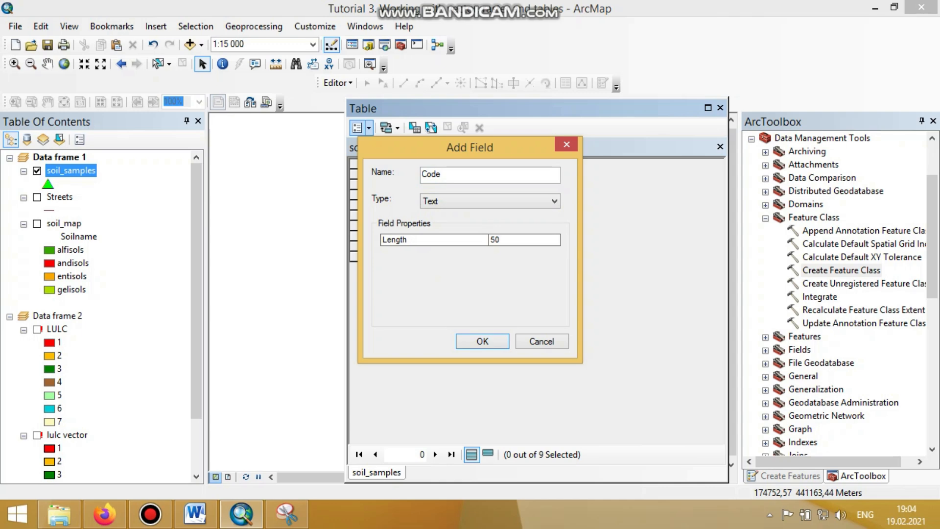
{"action": "double_click", "coordinate": [495, 240]}
{"action": "type", "text": "5"}
{"action": "key", "text": "BackSpace"}
{"action": "type", "text": "10"}
{"action": "left_click", "coordinate": [482, 342]}
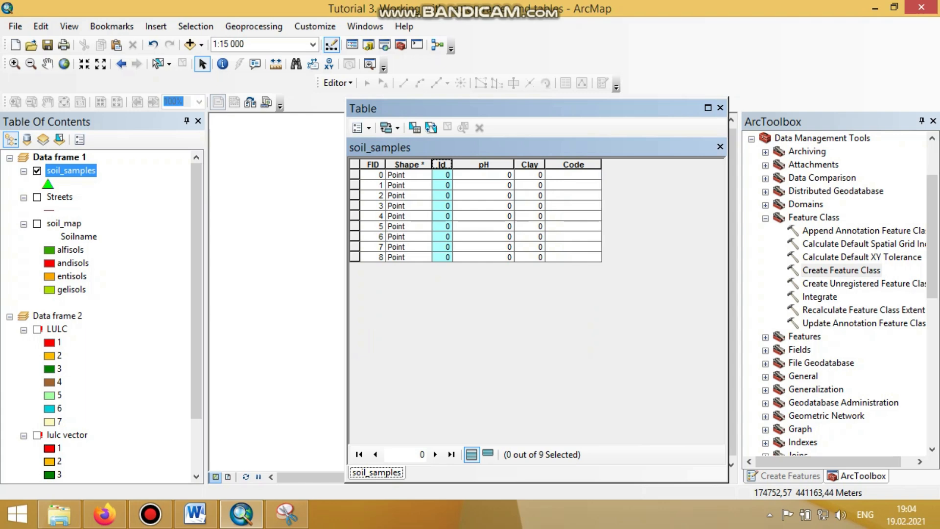
- Switch to the Word document and paste the screenshot of the soil_samples table above task c
{"action": "left_click", "coordinate": [195, 514]}
{"action": "scroll", "coordinate": [465, 294], "scroll_direction": "down", "scroll_amount": 3}
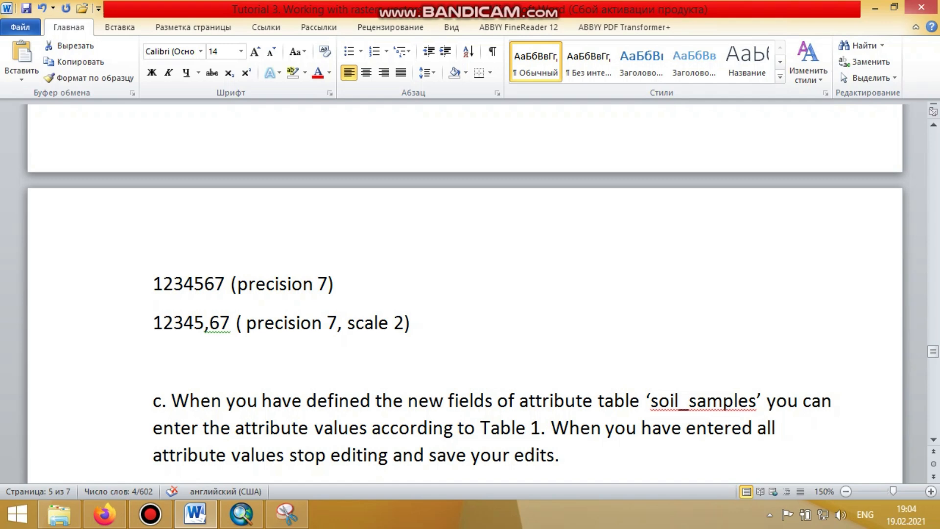
{"action": "key", "text": "ctrl+v"}
{"action": "key", "text": "shift+Left"}
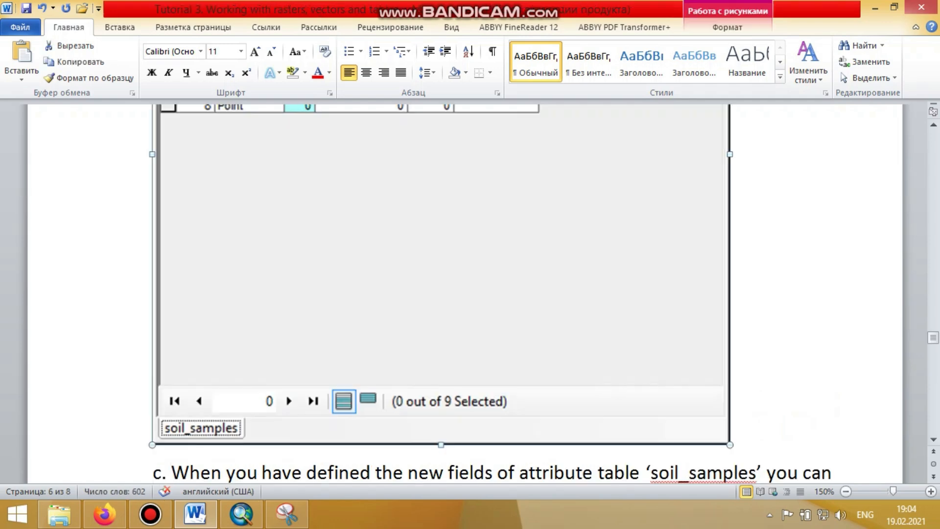
- Read task c and Table 1, and compare its columns with the pH, Clay and Code fields of the soil_samples table in ArcMap
{"action": "scroll", "coordinate": [465, 294], "scroll_direction": "down", "scroll_amount": 3}
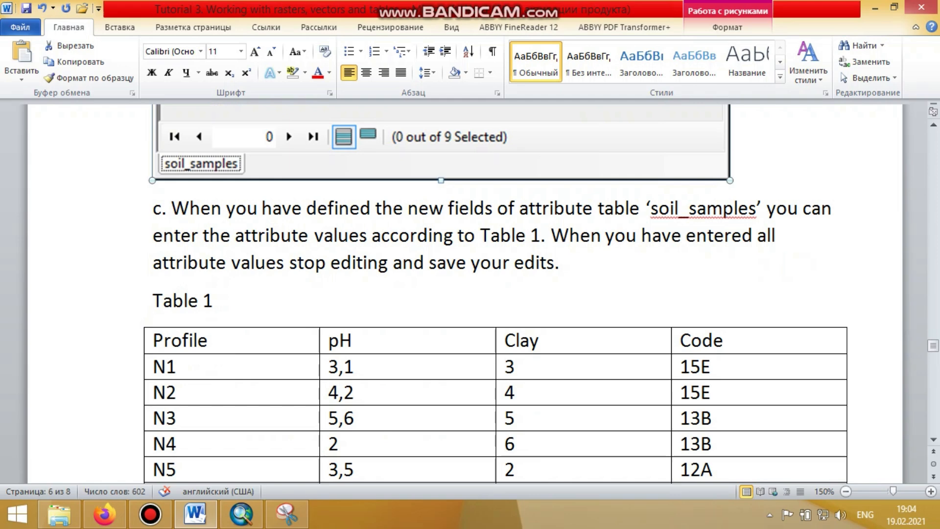
{"action": "scroll", "coordinate": [490, 294], "scroll_direction": "down", "scroll_amount": 1}
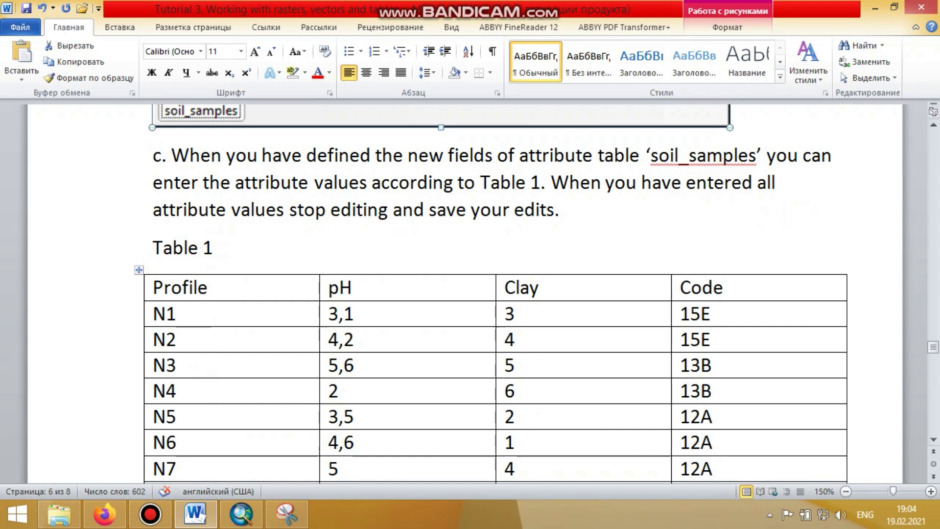
{"action": "scroll", "coordinate": [490, 294], "scroll_direction": "down", "scroll_amount": 3}
{"action": "key", "text": "alt+Tab"}
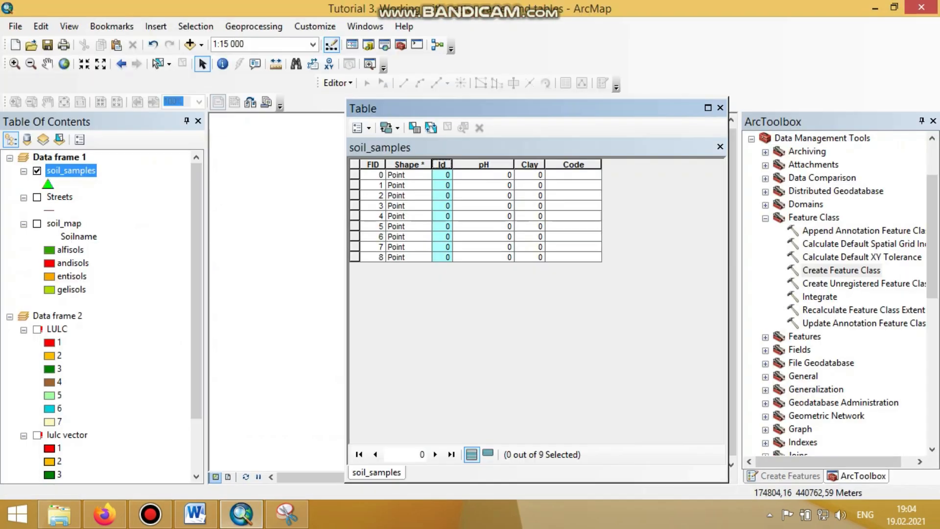
{"action": "left_click", "coordinate": [483, 165]}
{"action": "left_click", "coordinate": [529, 164]}
{"action": "left_click", "coordinate": [573, 165]}
{"action": "left_click", "coordinate": [483, 164]}
{"action": "left_click", "coordinate": [530, 164]}
{"action": "left_click", "coordinate": [573, 165]}
{"action": "left_click", "coordinate": [483, 164]}
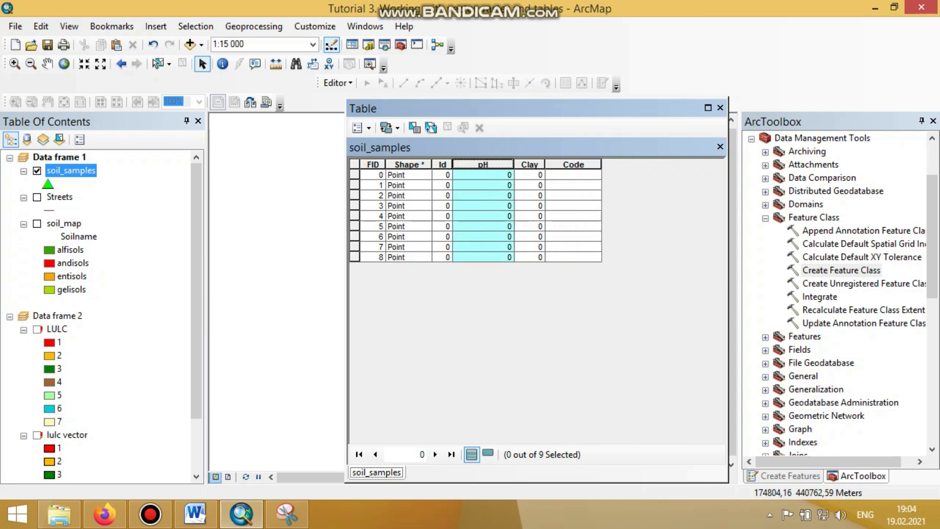
- Close the soil_samples table, start an edit session on the soil_samples layer despite the warning, and reopen its attribute table
{"action": "left_click", "coordinate": [720, 107]}
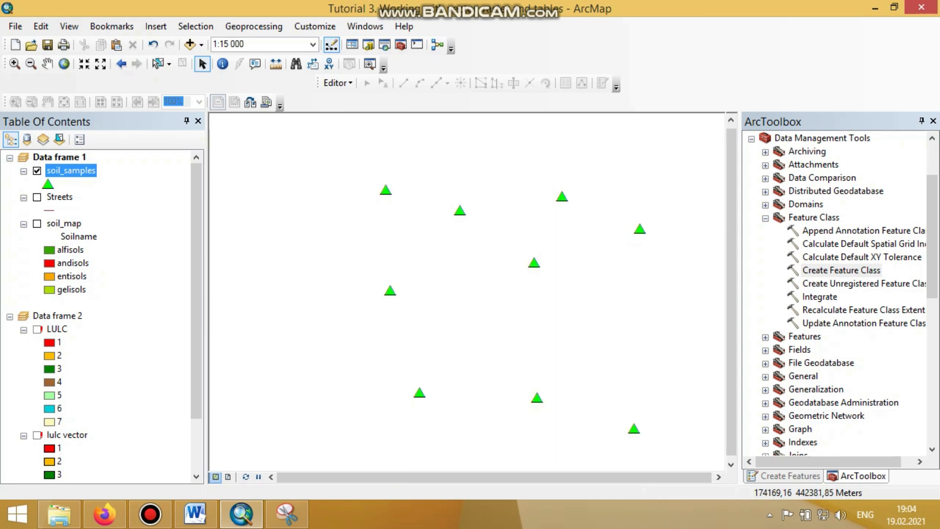
{"action": "right_click", "coordinate": [87, 170]}
{"action": "mouse_move", "coordinate": [147, 353]}
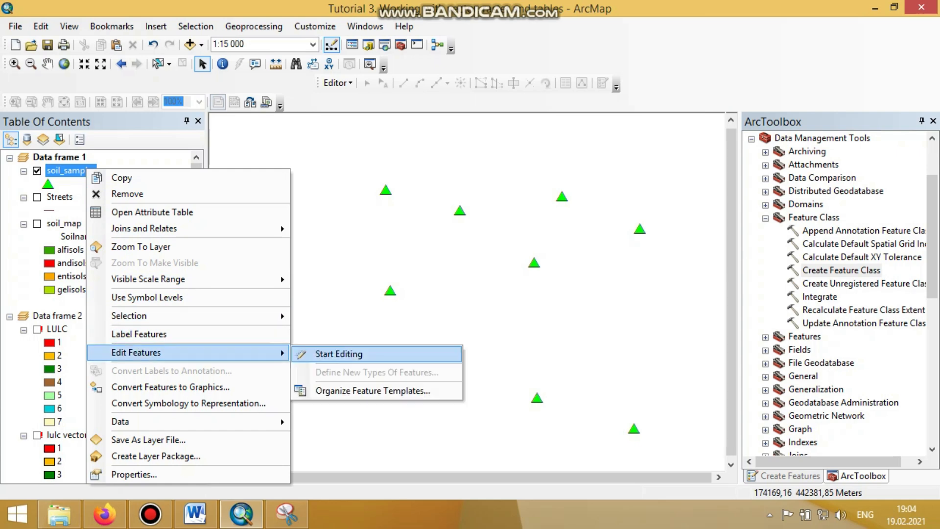
{"action": "left_click", "coordinate": [343, 352]}
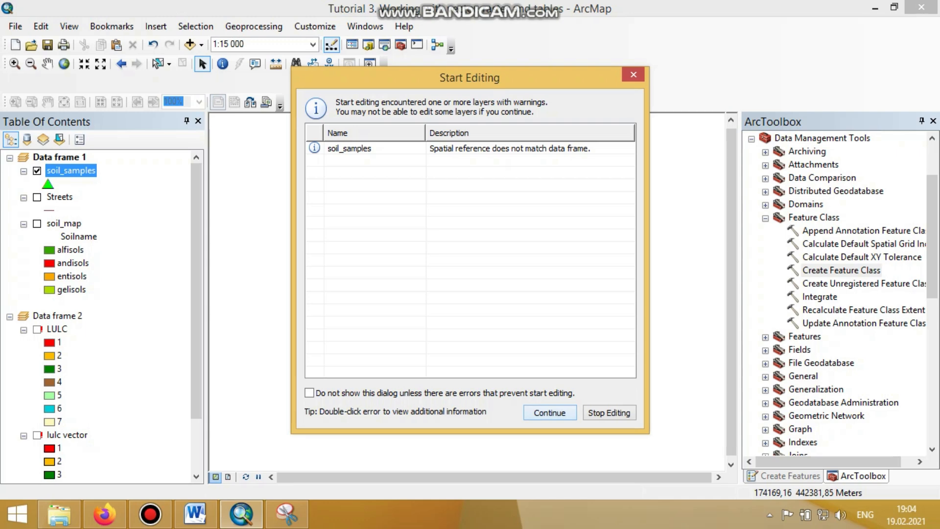
{"action": "key", "text": "Return"}
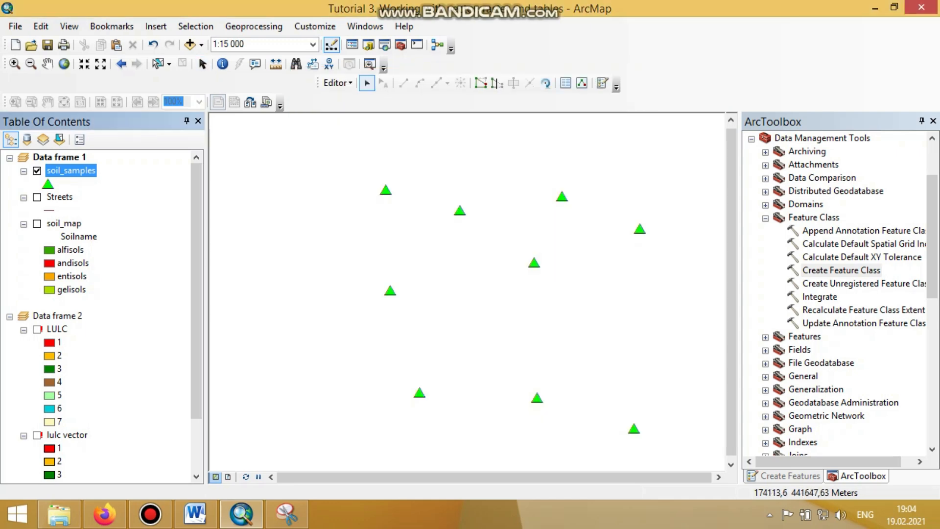
{"action": "right_click", "coordinate": [71, 170]}
{"action": "left_click", "coordinate": [142, 214]}
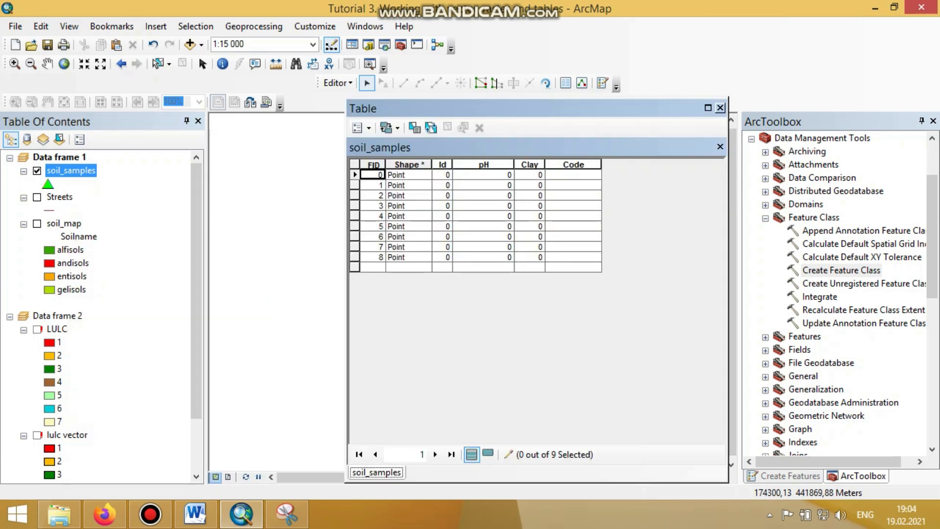
- Enter the pH values from Table 1 in the Word document for the first two soil_samples records: 3,1 and 4,2
{"action": "double_click", "coordinate": [483, 175]}
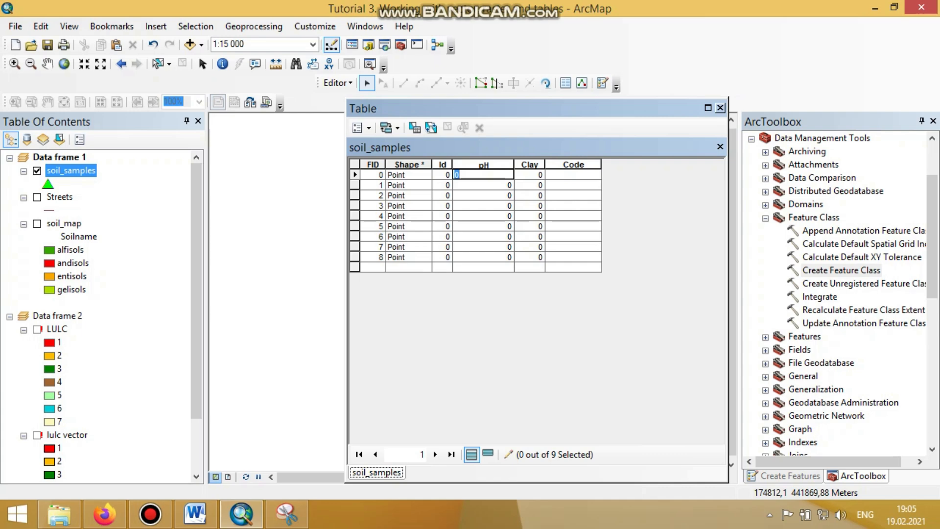
{"action": "left_click", "coordinate": [195, 514]}
{"action": "scroll", "coordinate": [494, 299], "scroll_direction": "up", "scroll_amount": 1}
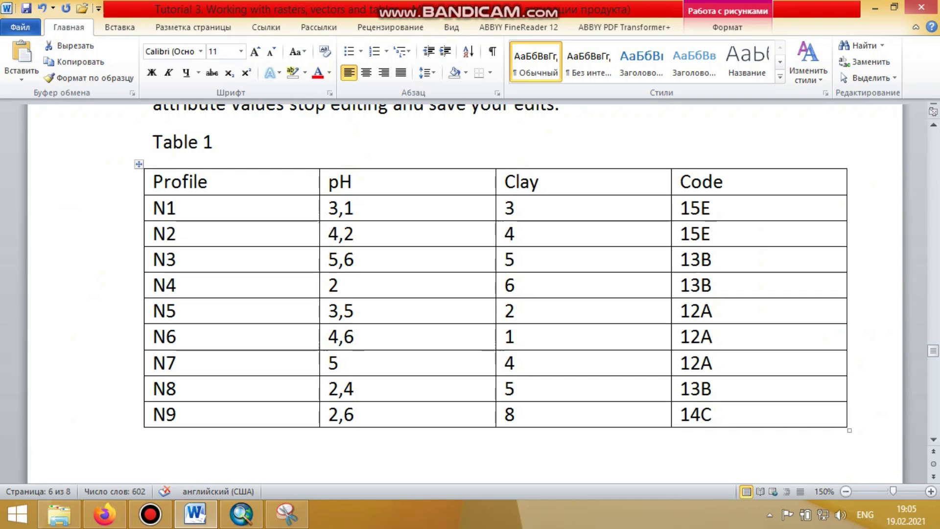
{"action": "left_click", "coordinate": [241, 514]}
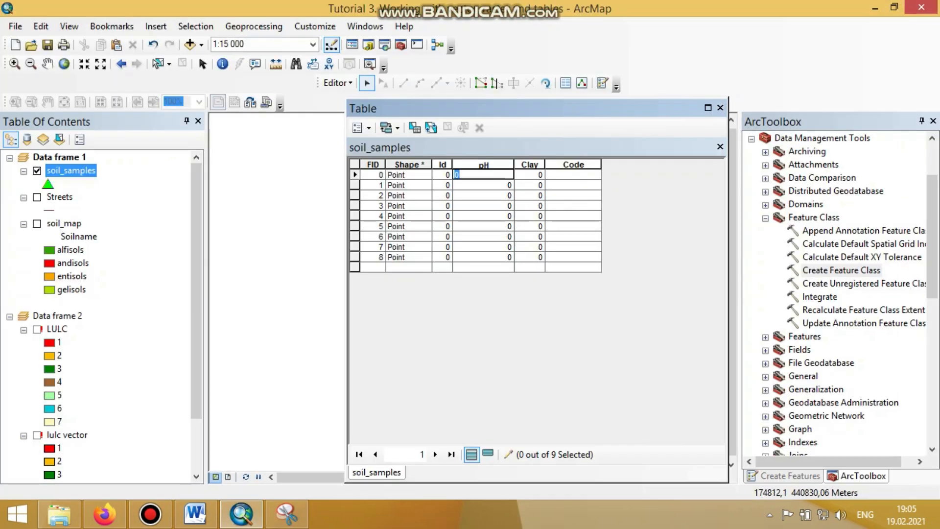
{"action": "left_click", "coordinate": [483, 185]}
{"action": "double_click", "coordinate": [484, 175]}
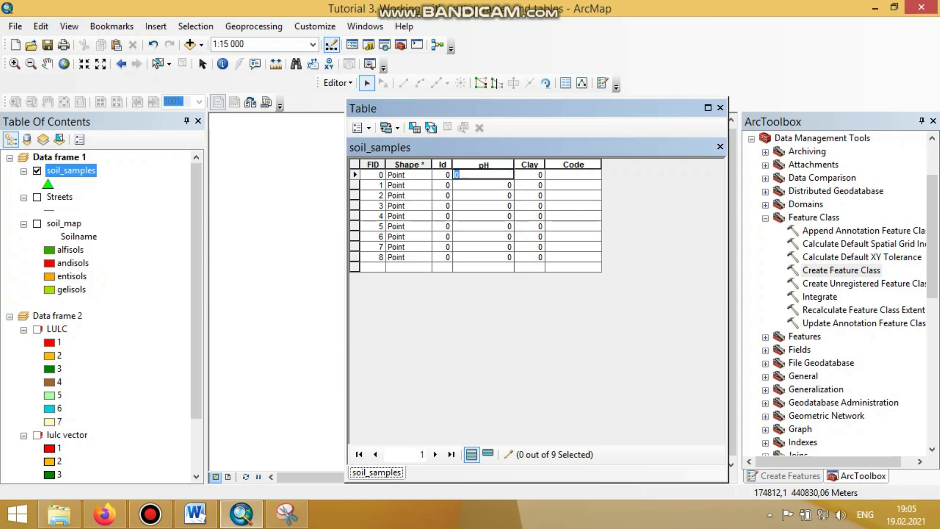
{"action": "type", "text": "3"}
{"action": "key", "text": "Return"}
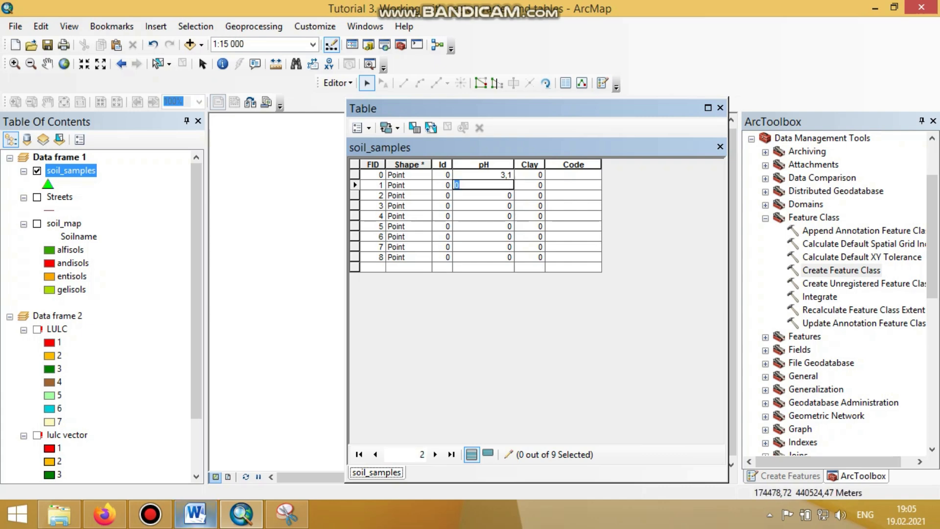
{"action": "left_click", "coordinate": [195, 514]}
{"action": "key", "text": "alt+Tab"}
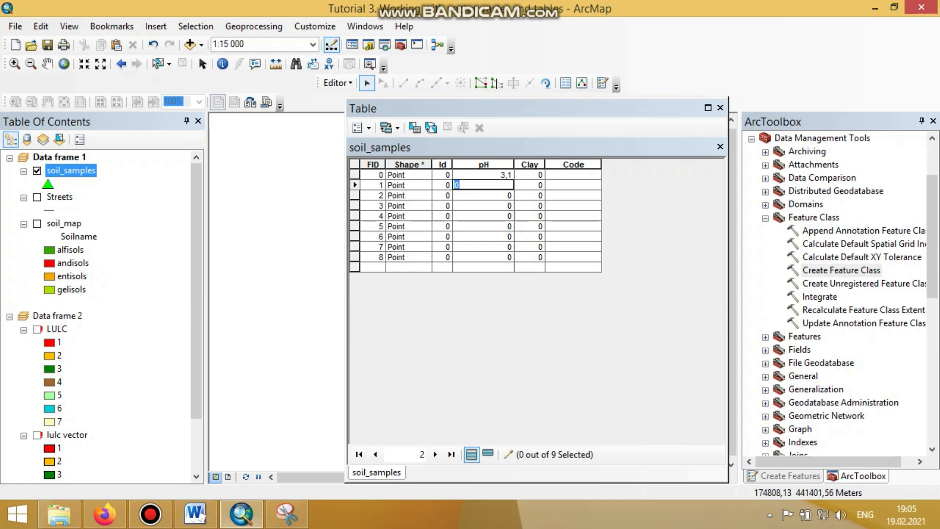
{"action": "type", "text": "4,2"}
- Enter the Clay values from Table 1 for the first three soil_samples records: 3, 4 and 5
{"action": "double_click", "coordinate": [530, 175]}
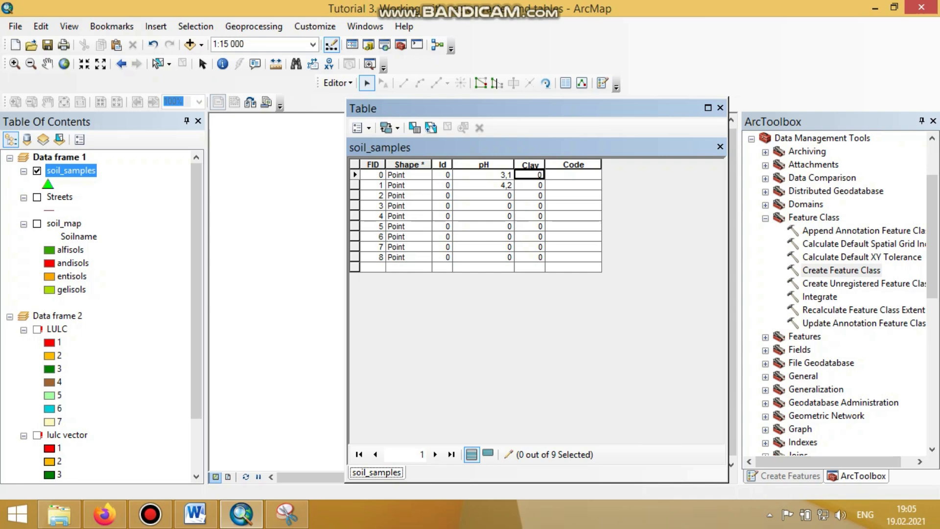
{"action": "left_click_drag", "start_coordinate": [526, 175], "coordinate": [516, 174]}
{"action": "key", "text": "alt+Tab"}
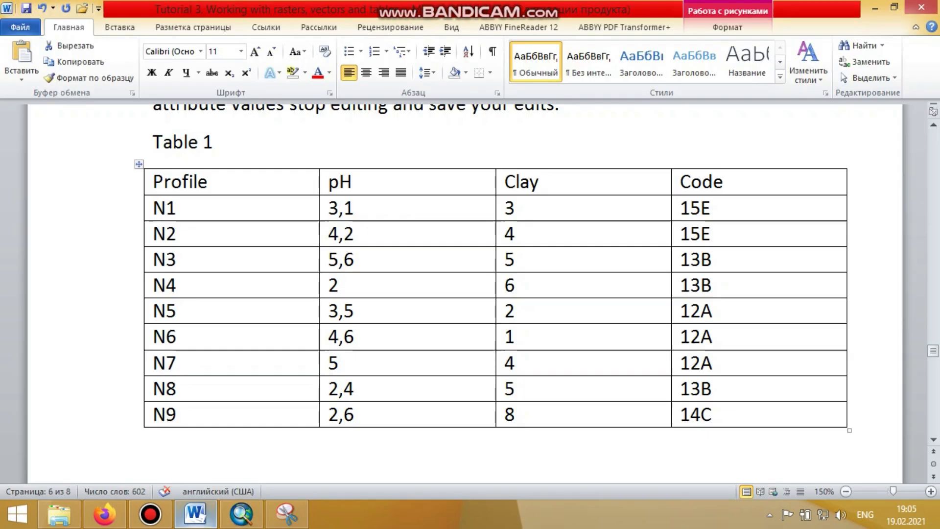
{"action": "key", "text": "alt+Tab"}
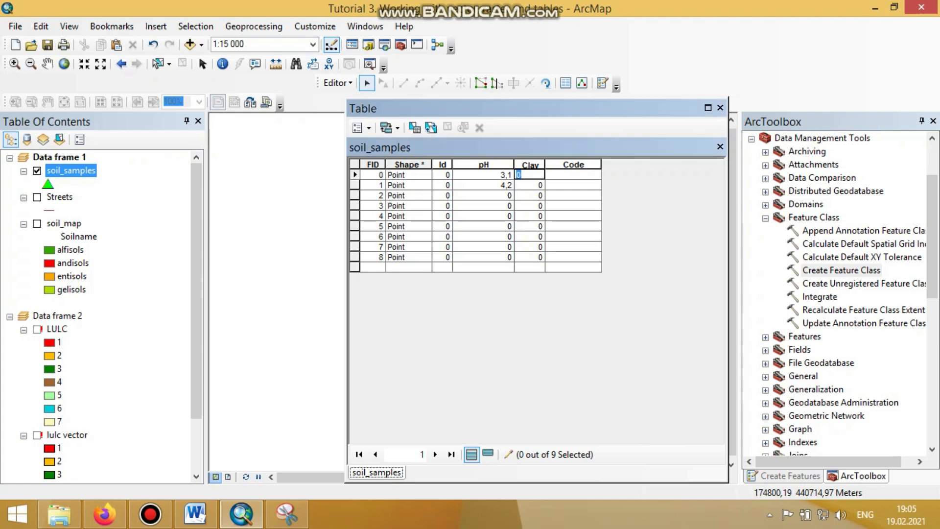
{"action": "type", "text": "3"}
{"action": "key", "text": "Return"}
{"action": "type", "text": "4"}
{"action": "key", "text": "Return"}
{"action": "type", "text": "5"}
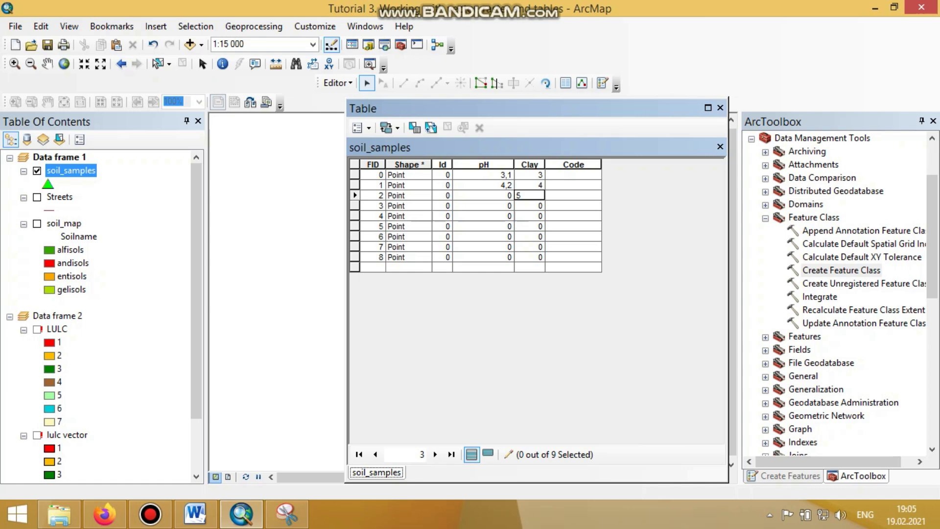
- Enter the Code values from Table 1 for the first three soil_samples records: 15E, 15E and 13B
{"action": "left_click", "coordinate": [573, 175]}
{"action": "left_click", "coordinate": [195, 514]}
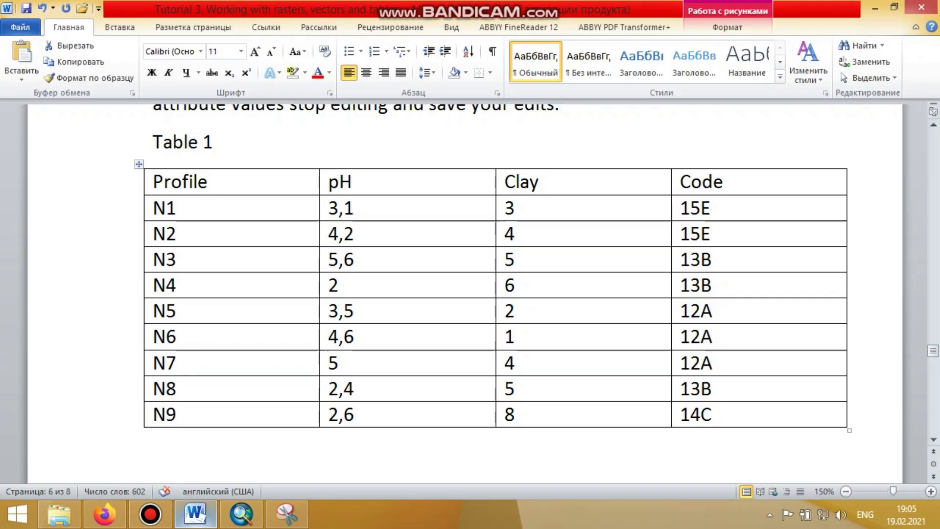
{"action": "left_click", "coordinate": [195, 514]}
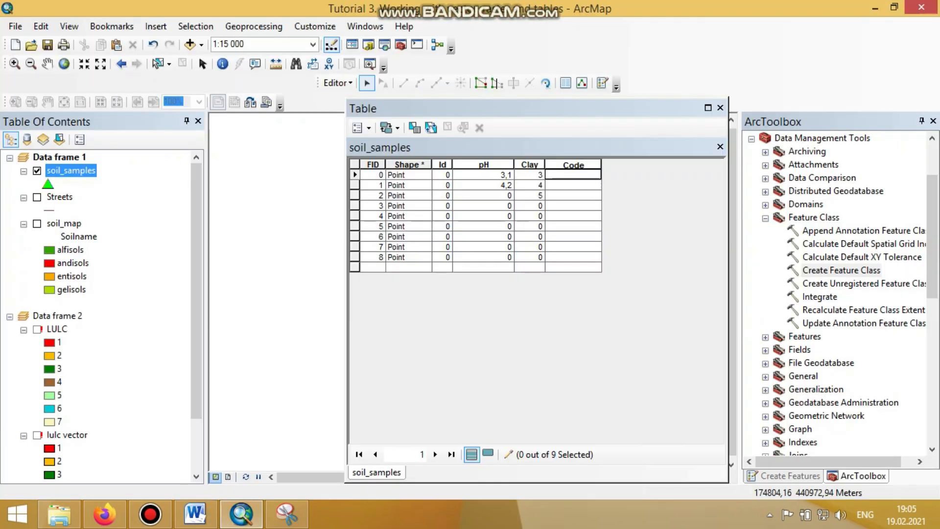
{"action": "type", "text": "5"}
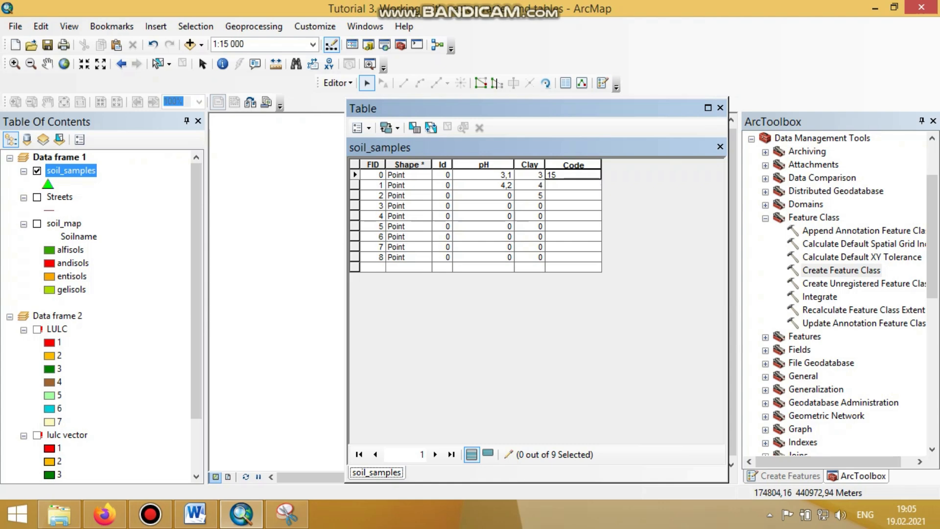
{"action": "type", "text": "E"}
{"action": "key", "text": "Return"}
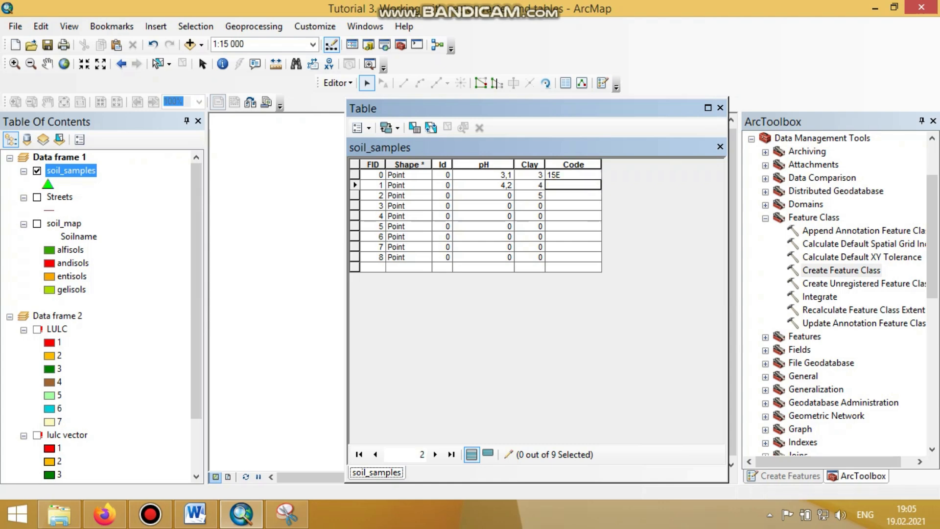
{"action": "type", "text": "15E"}
{"action": "key", "text": "Return"}
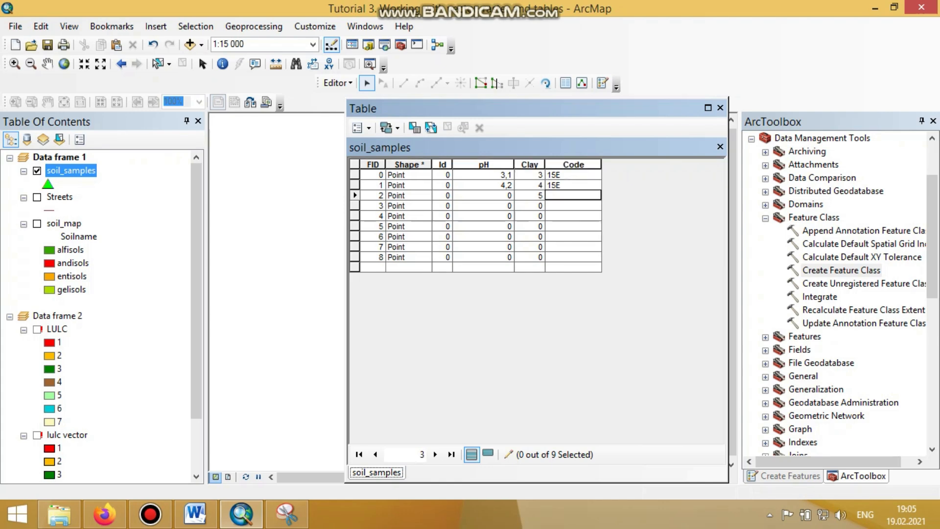
{"action": "type", "text": "13B"}
{"action": "left_click", "coordinate": [195, 514]}
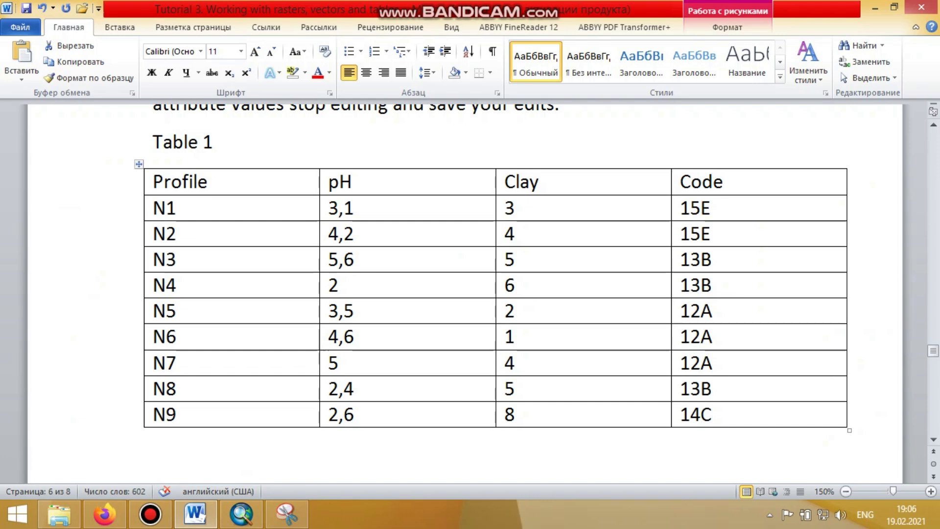
{"action": "mouse_move", "coordinate": [150, 513]}
{"action": "left_click", "coordinate": [150, 431]}
{"action": "left_click", "coordinate": [609, 94]}
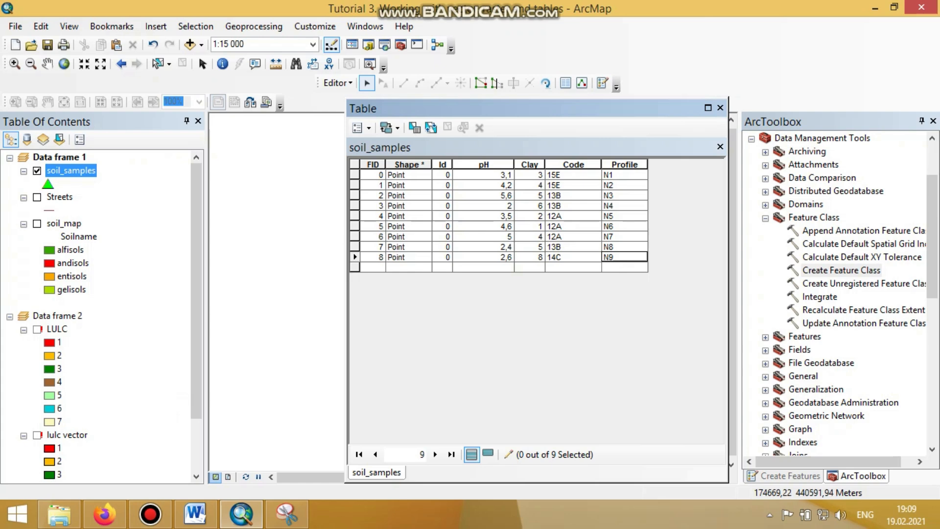
- Switch to the Word document, check Table 1's Profile column, and insert "Profile (text)" after Clay(integer) in task b's attribute list
{"action": "left_click", "coordinate": [195, 514]}
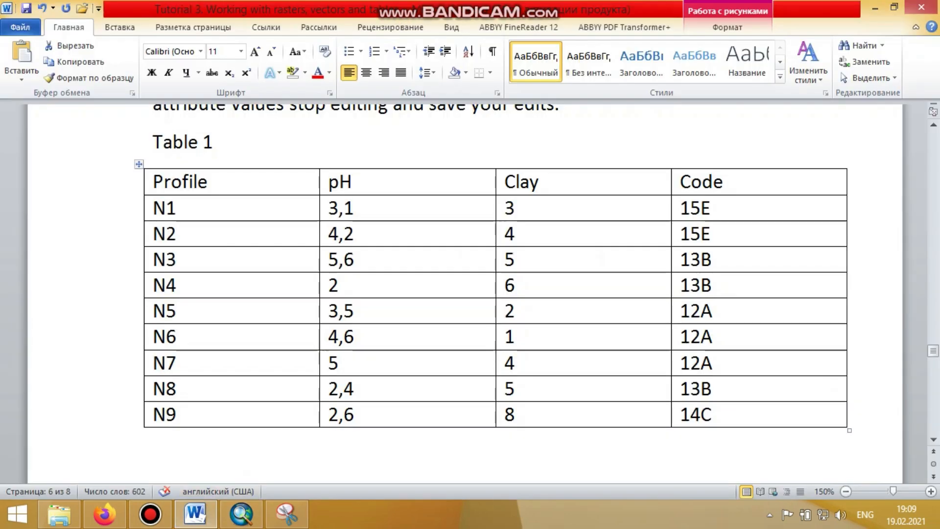
{"action": "left_click", "coordinate": [179, 169]}
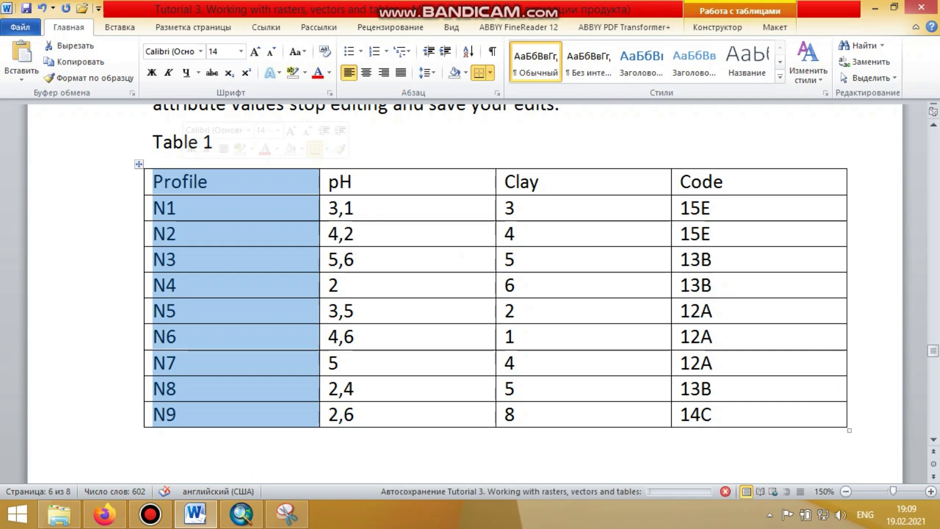
{"action": "left_click", "coordinate": [181, 208]}
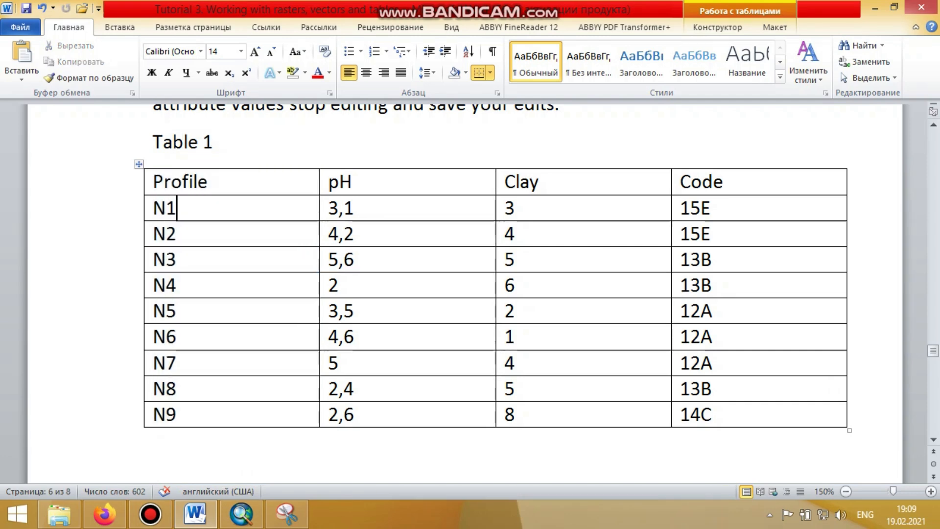
{"action": "left_click_drag", "start_coordinate": [179, 208], "coordinate": [154, 234]}
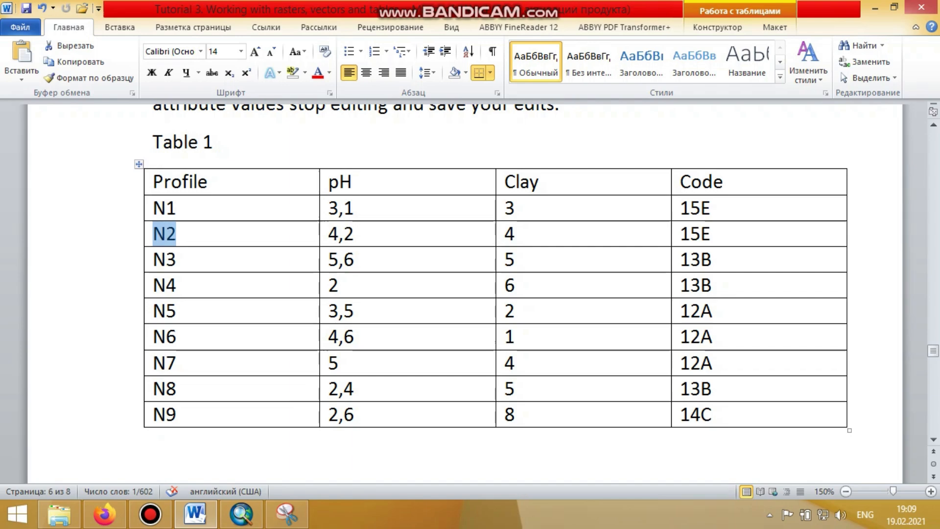
{"action": "scroll", "coordinate": [167, 240], "scroll_direction": "up", "scroll_amount": 5}
{"action": "scroll", "coordinate": [465, 294], "scroll_direction": "up", "scroll_amount": 10}
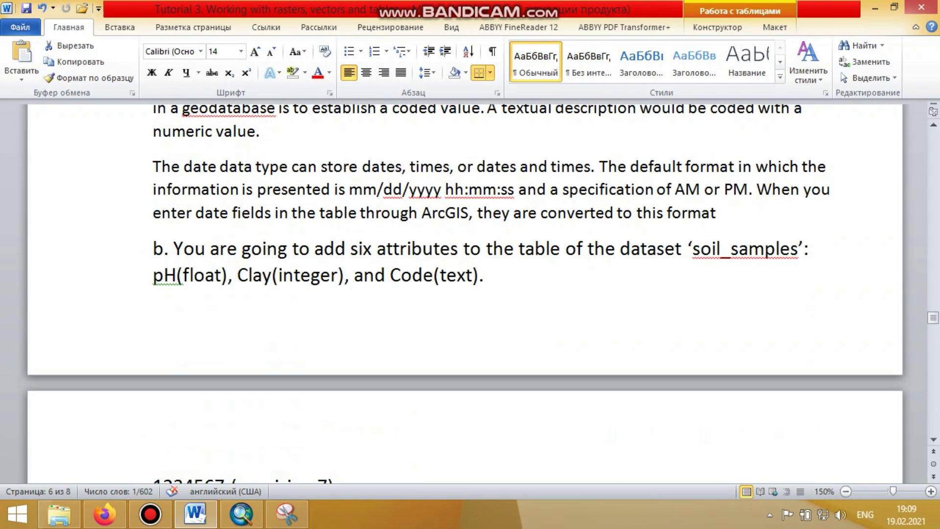
{"action": "left_click", "coordinate": [350, 275]}
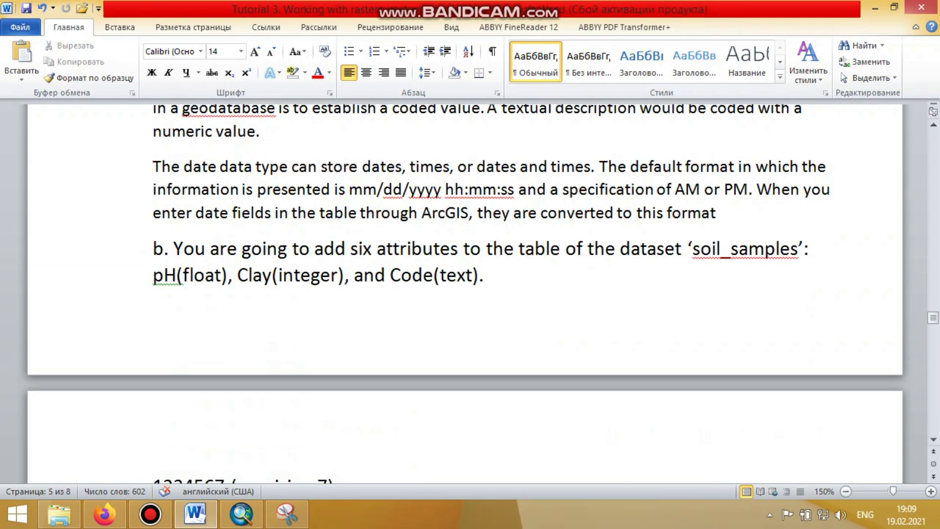
{"action": "type", "text": "P"}
{"action": "type", "text": "rof"}
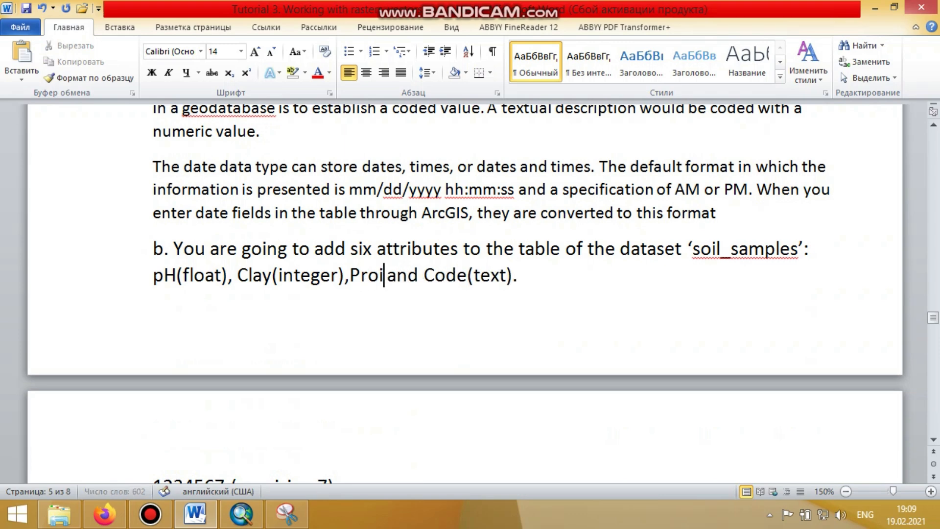
{"action": "type", "text": "ile (tex"}
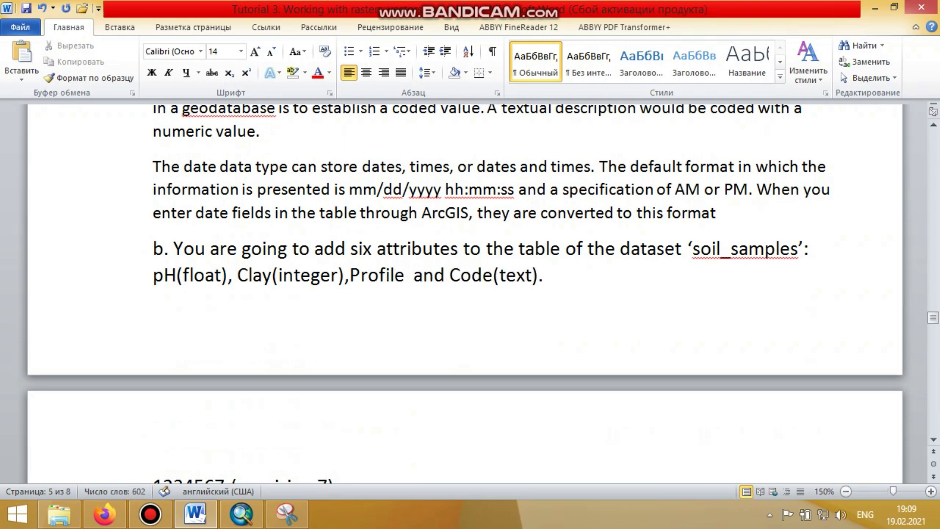
{"action": "type", "text": "t)"}
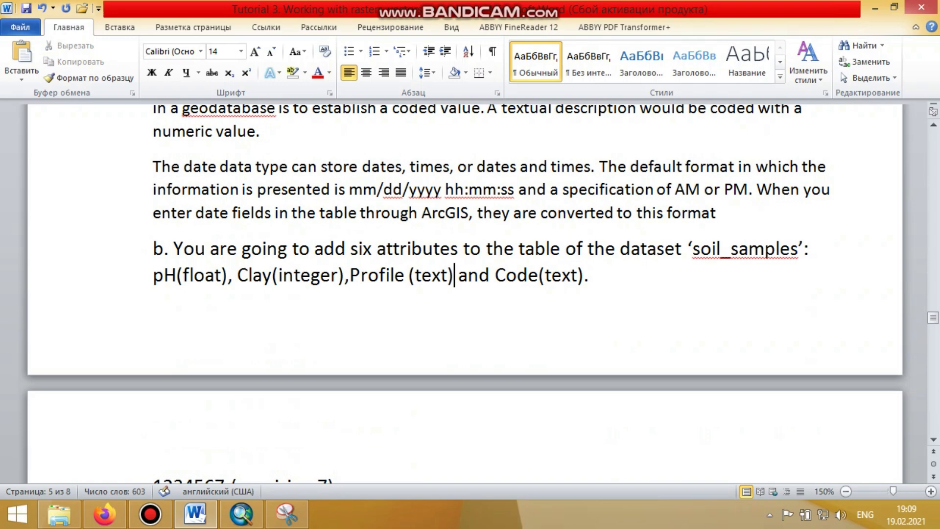
- Switch to ArcMap, save the edits made to the soil_samples table and stop editing
{"action": "scroll", "coordinate": [441, 294], "scroll_direction": "down", "scroll_amount": 10}
{"action": "scroll", "coordinate": [470, 293], "scroll_direction": "down", "scroll_amount": 10}
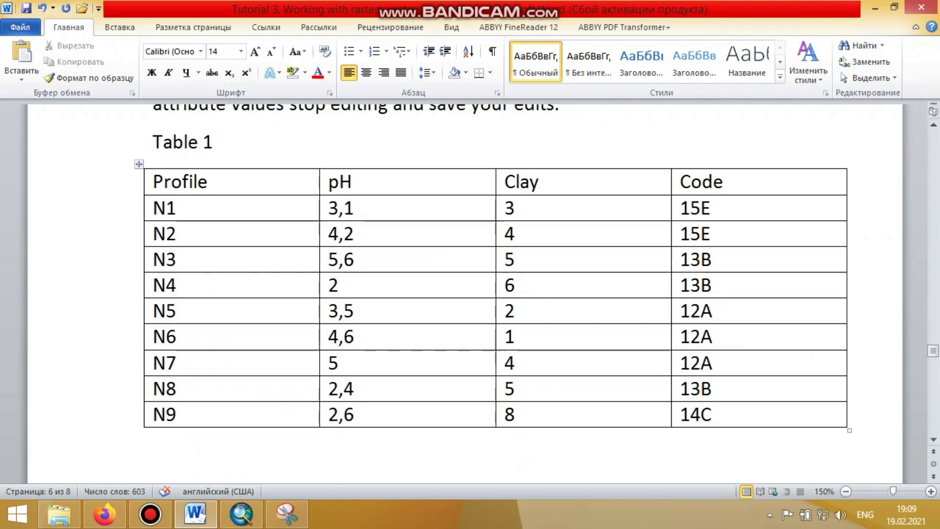
{"action": "left_click", "coordinate": [287, 514]}
{"action": "left_click", "coordinate": [241, 514]}
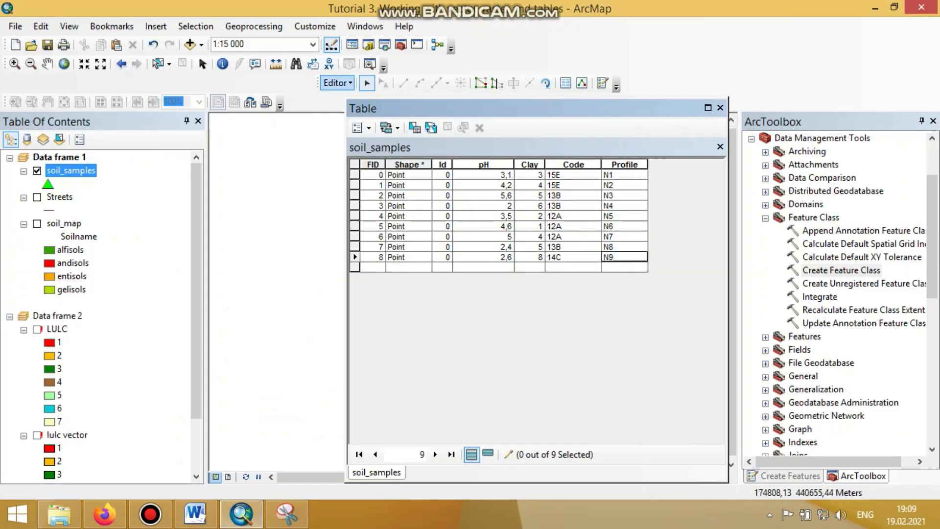
{"action": "left_click", "coordinate": [337, 82]}
{"action": "left_click", "coordinate": [361, 133]}
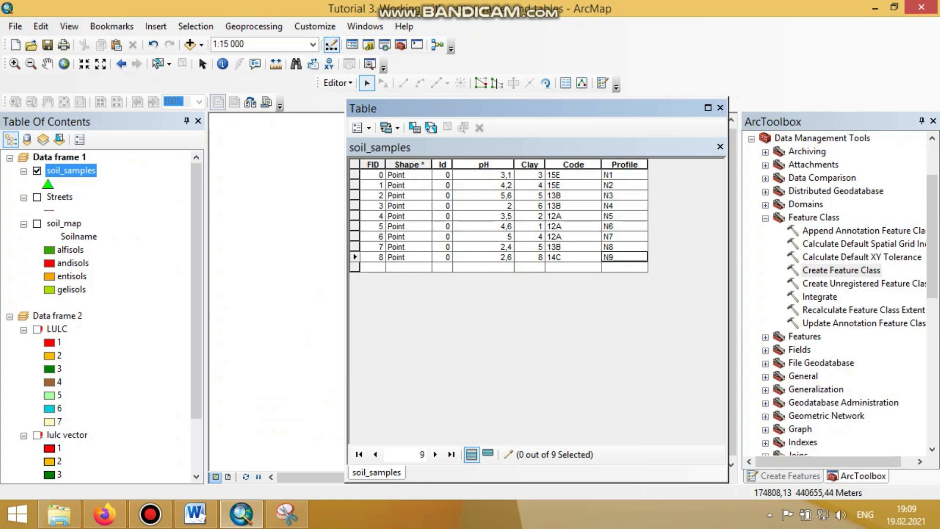
{"action": "left_click", "coordinate": [337, 83]}
{"action": "left_click", "coordinate": [363, 112]}
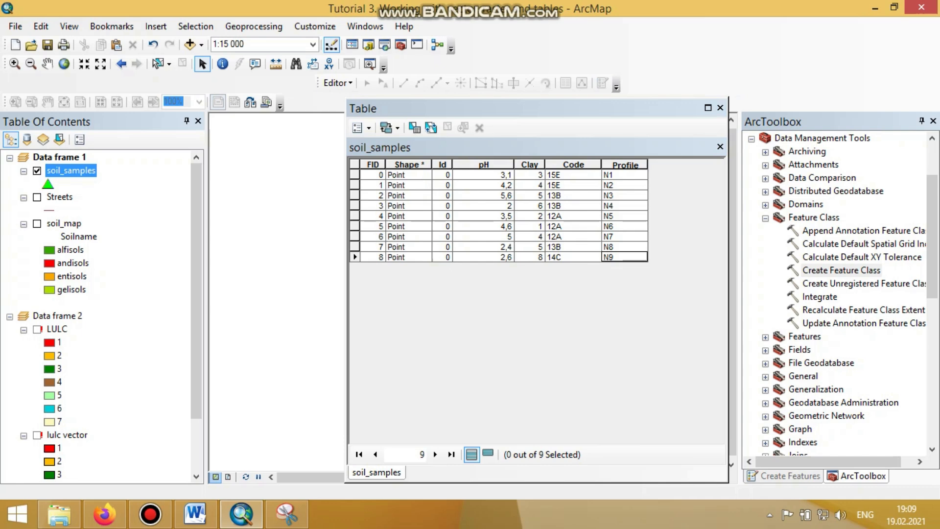
- Delete the Id field from the soil_samples attribute table and confirm the deletion
{"action": "left_click", "coordinate": [573, 206]}
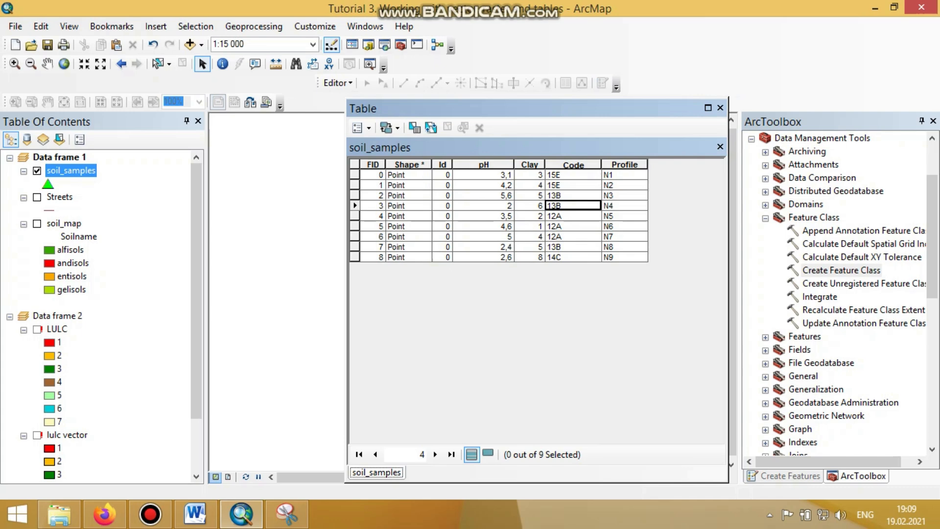
{"action": "left_click", "coordinate": [442, 165]}
{"action": "right_click", "coordinate": [442, 164]}
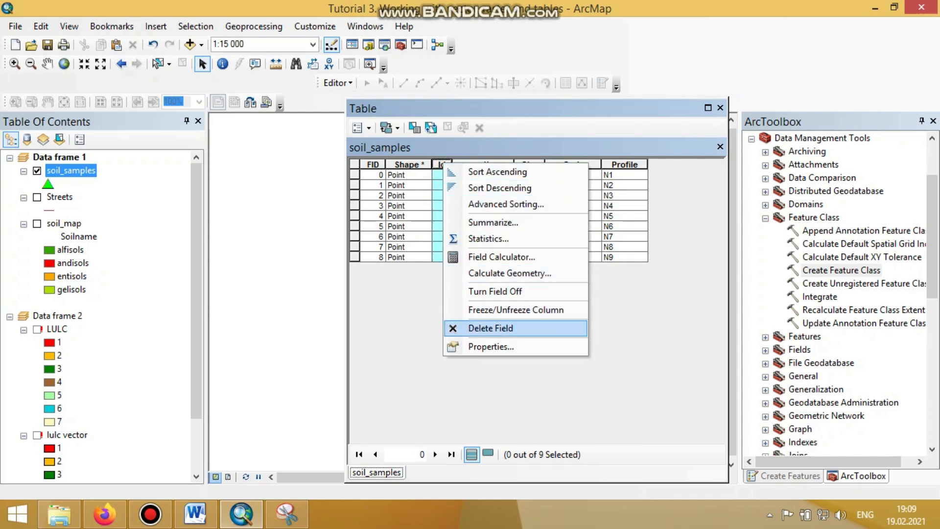
{"action": "left_click", "coordinate": [491, 328]}
{"action": "key", "text": "Return"}
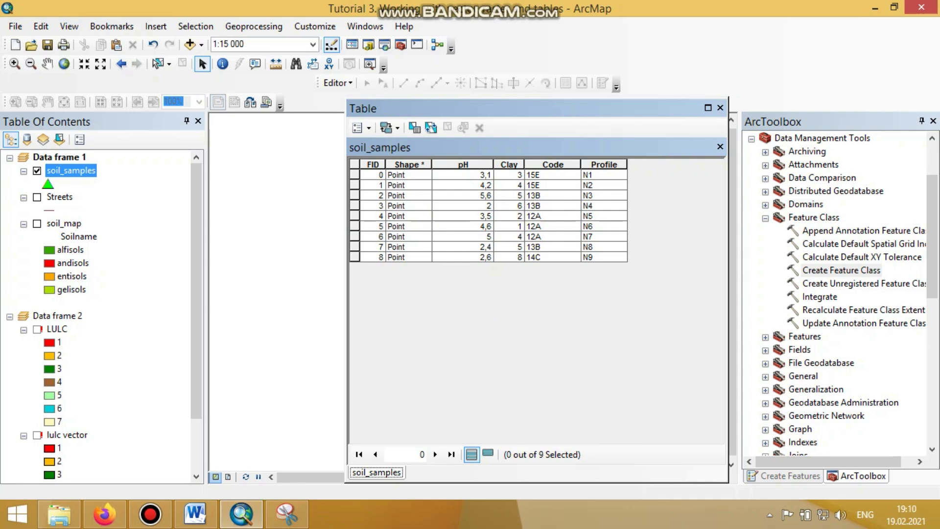
- Switch to the Word document and paste the soil_samples table screenshot below "Then save the ArcMap document."
{"action": "left_click", "coordinate": [195, 514]}
{"action": "scroll", "coordinate": [470, 294], "scroll_direction": "down", "scroll_amount": 5}
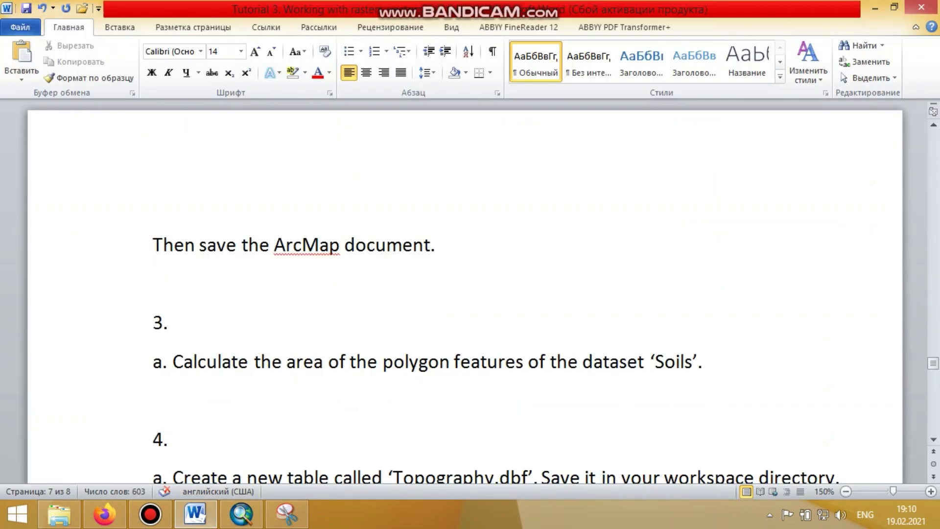
{"action": "key", "text": "ctrl+v"}
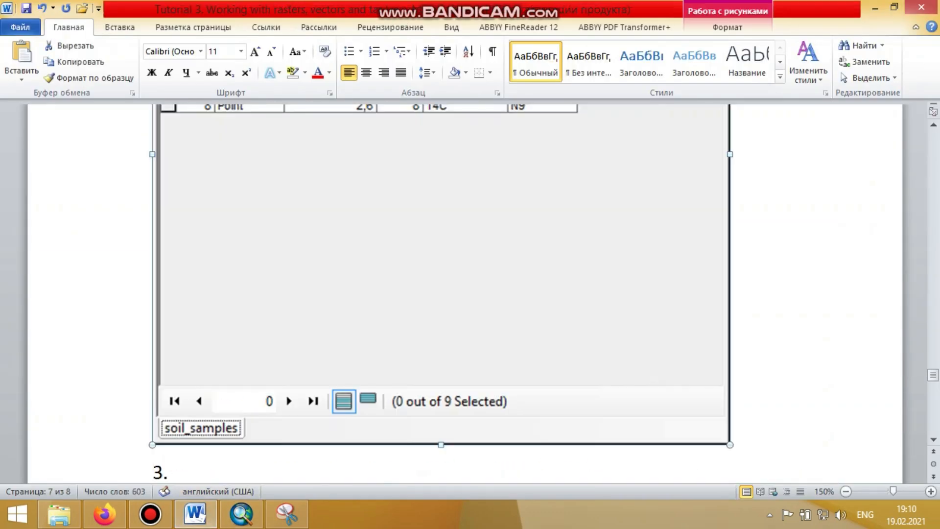
{"action": "scroll", "coordinate": [470, 294], "scroll_direction": "up", "scroll_amount": 5}
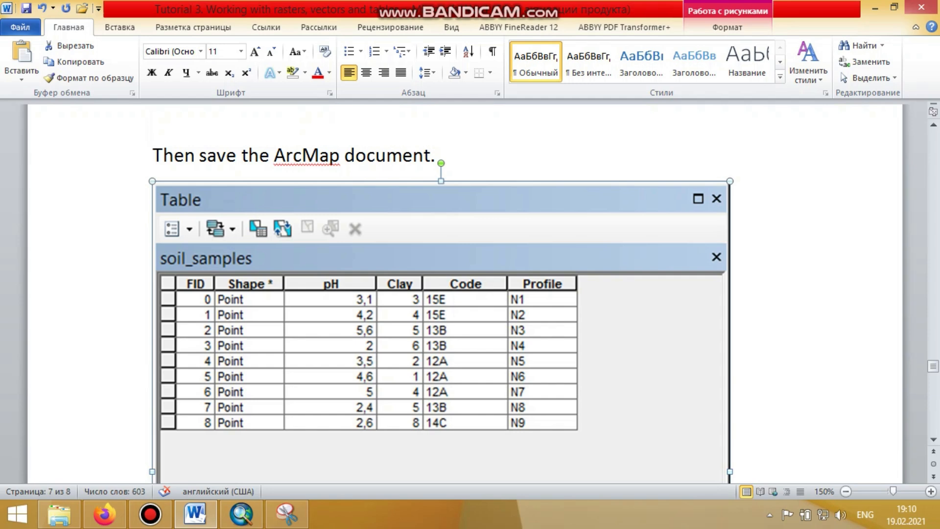
- Switch to ArcMap, select the first soil_samples record, and dock the table beside the map, wide enough to show every field
{"action": "left_click", "coordinate": [242, 514]}
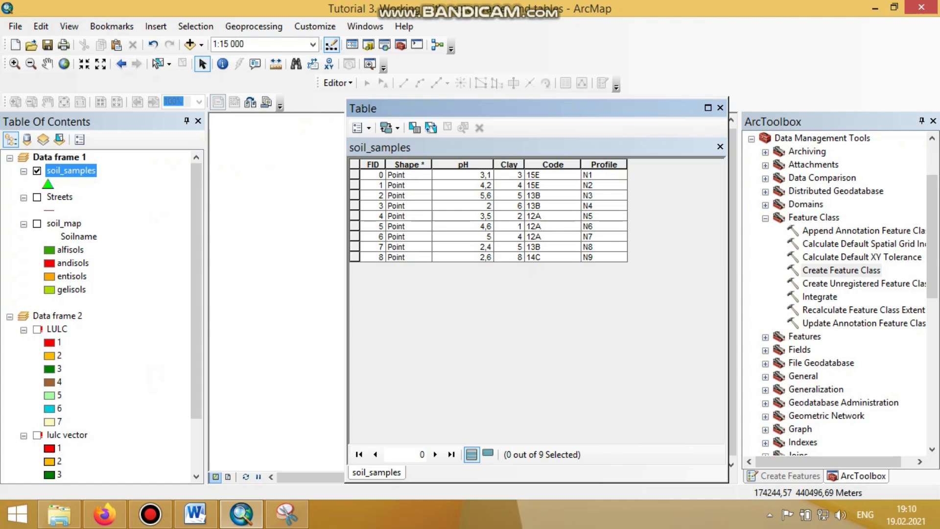
{"action": "left_click", "coordinate": [355, 175]}
{"action": "left_click_drag", "start_coordinate": [499, 108], "coordinate": [808, 122]}
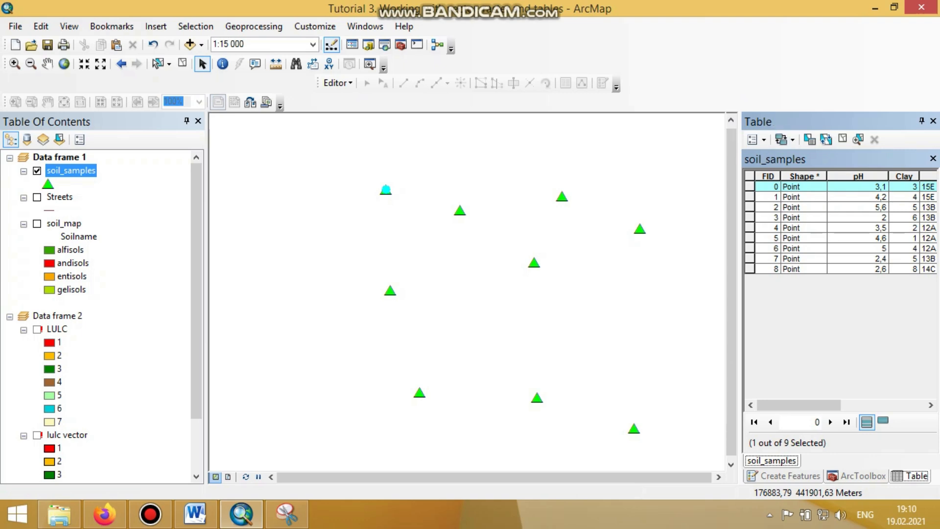
{"action": "left_click_drag", "start_coordinate": [740, 294], "coordinate": [680, 293]}
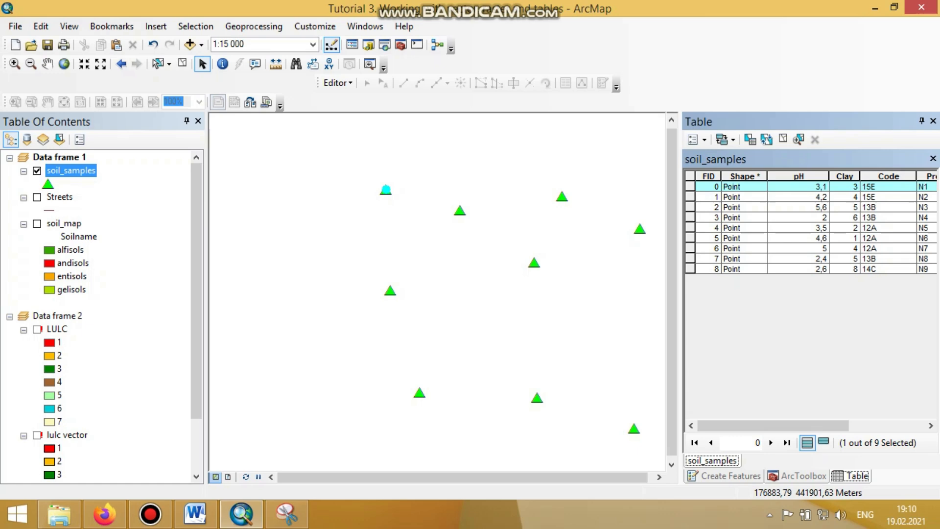
{"action": "left_click", "coordinate": [887, 187]}
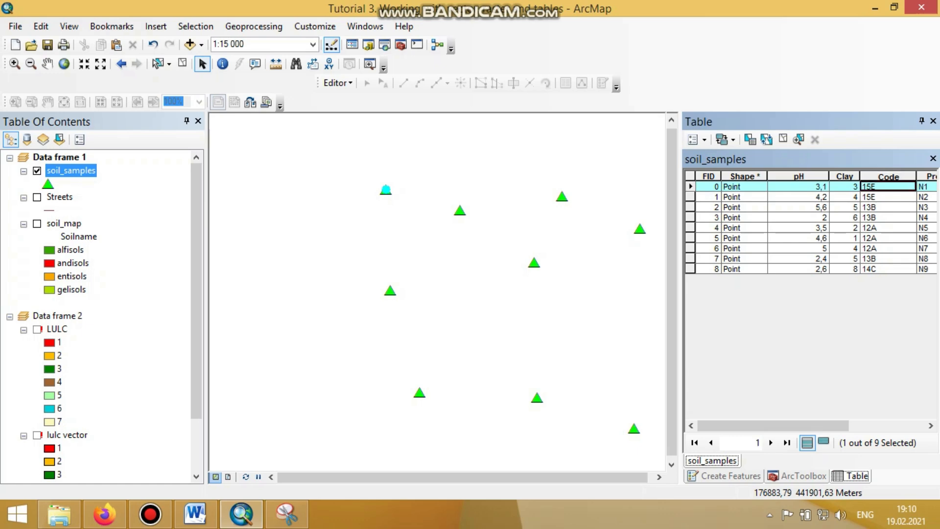
{"action": "left_click_drag", "start_coordinate": [680, 294], "coordinate": [654, 294]}
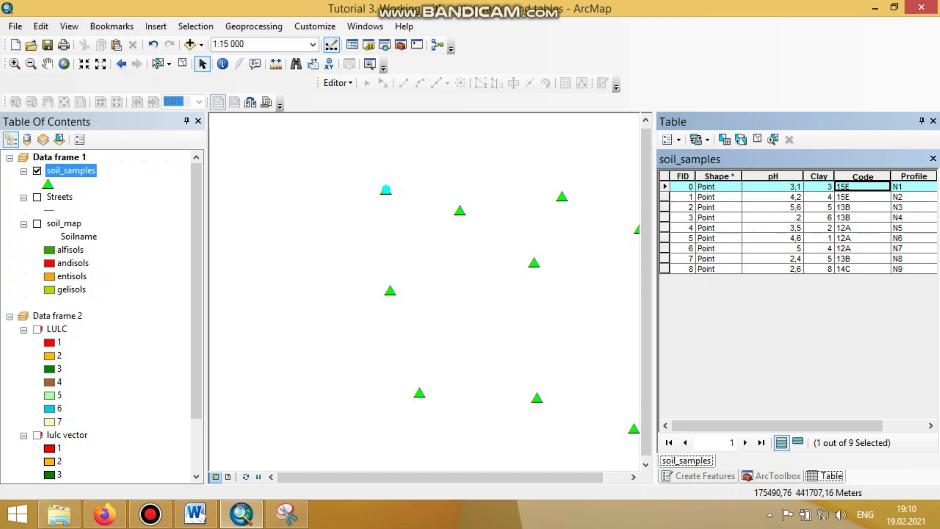
- Close the soil_samples table, narrow the docked pane, and turn on the Streets and soil_map layers
{"action": "left_click", "coordinate": [932, 121]}
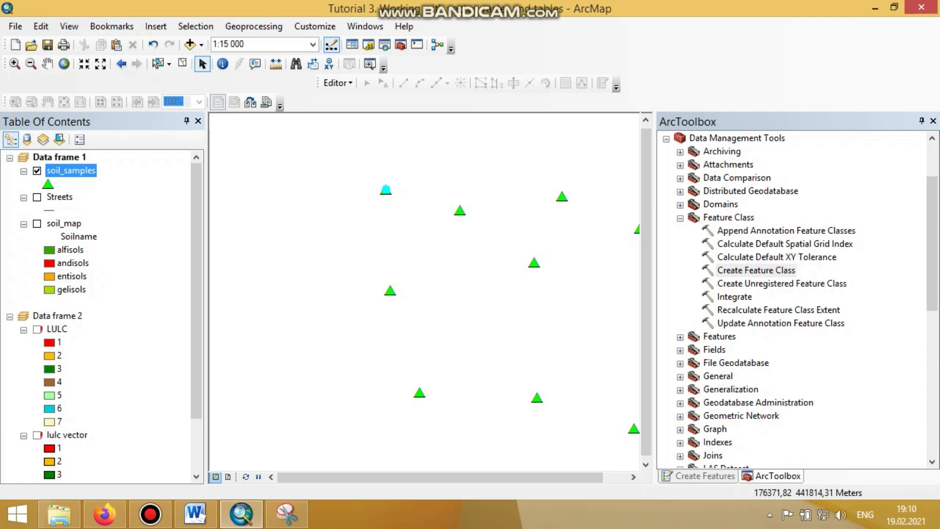
{"action": "left_click_drag", "start_coordinate": [654, 294], "coordinate": [790, 294]}
{"action": "left_click", "coordinate": [37, 197]}
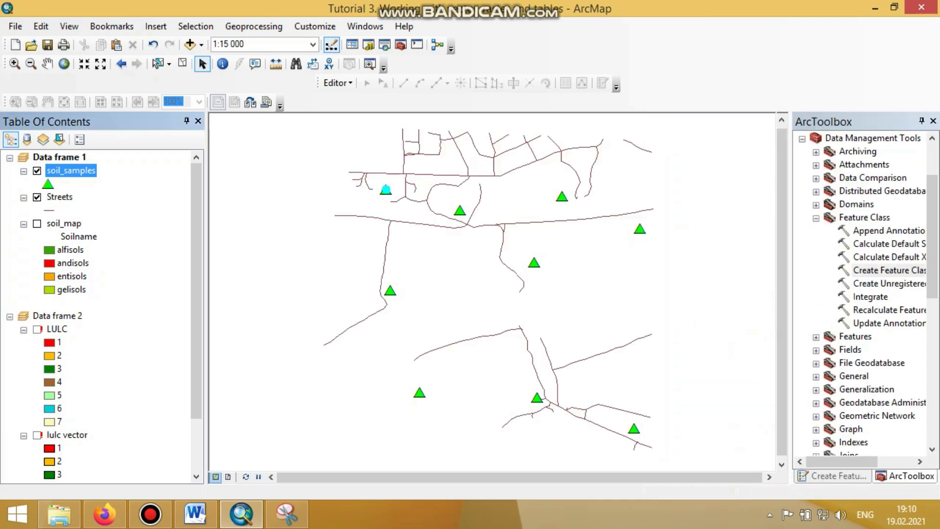
{"action": "left_click", "coordinate": [36, 223]}
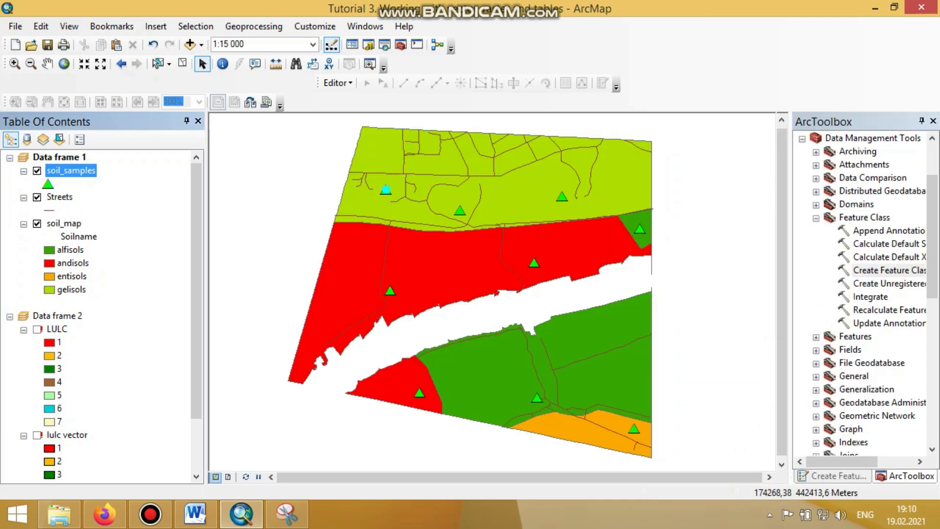
- Check task 3a in the Word document, return to ArcMap, and open soil_map's attribute table widened to show all fields
{"action": "left_click", "coordinate": [195, 513]}
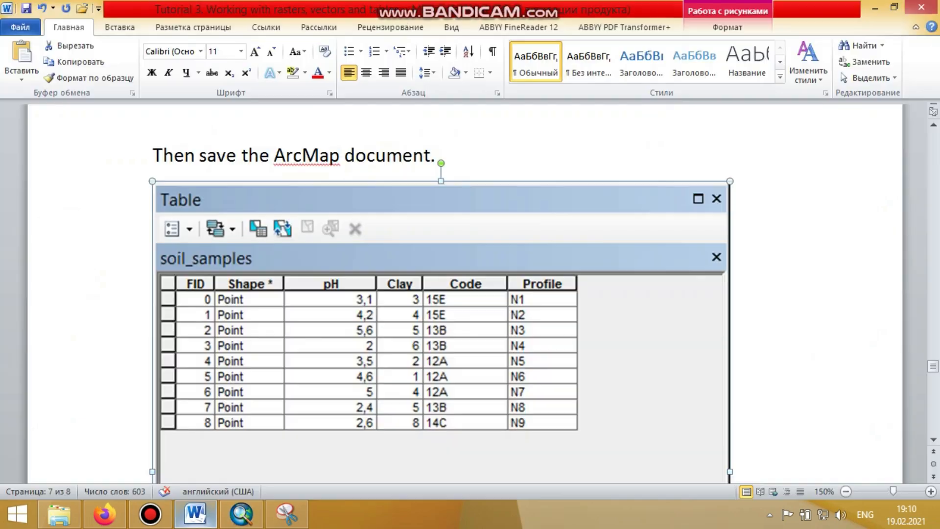
{"action": "scroll", "coordinate": [470, 294], "scroll_direction": "down", "scroll_amount": 10}
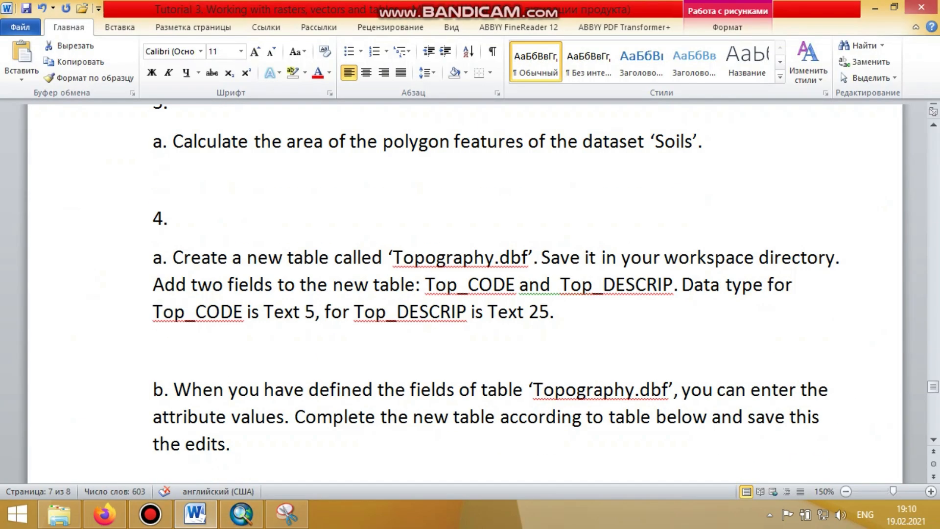
{"action": "left_click", "coordinate": [153, 181]}
{"action": "scroll", "coordinate": [470, 294], "scroll_direction": "up", "scroll_amount": 2}
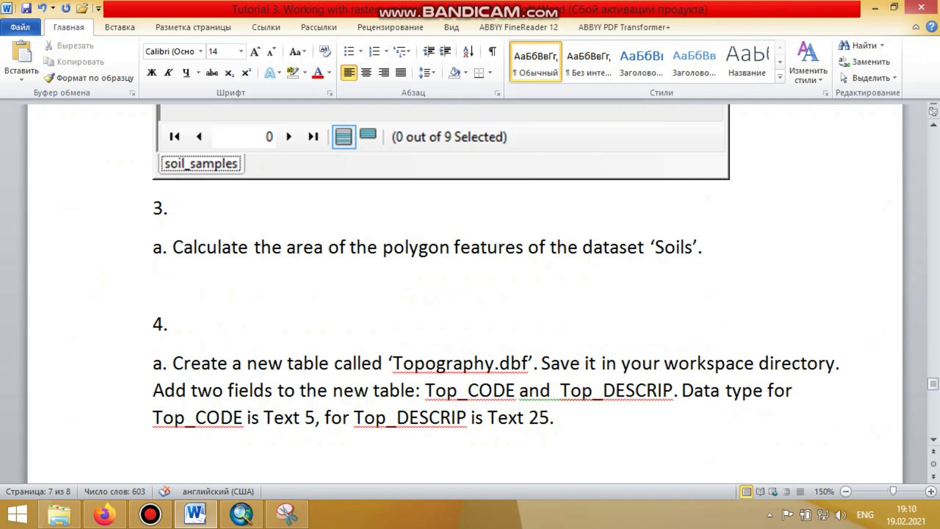
{"action": "left_click", "coordinate": [241, 514]}
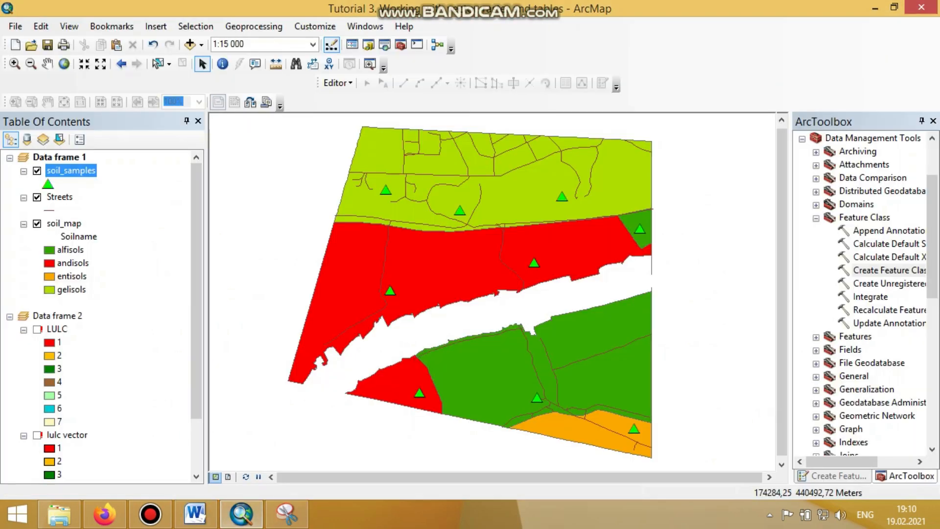
{"action": "right_click", "coordinate": [64, 223]}
{"action": "left_click", "coordinate": [147, 214]}
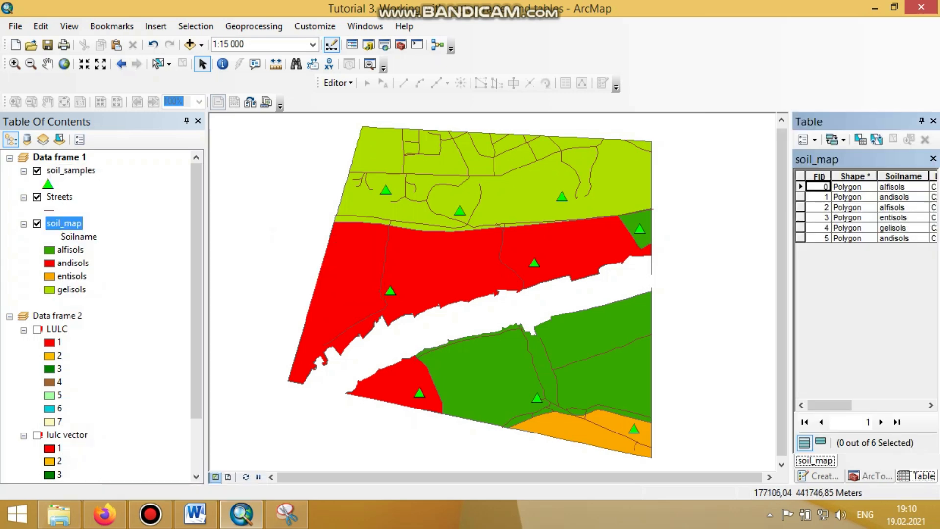
{"action": "left_click_drag", "start_coordinate": [791, 298], "coordinate": [679, 298]}
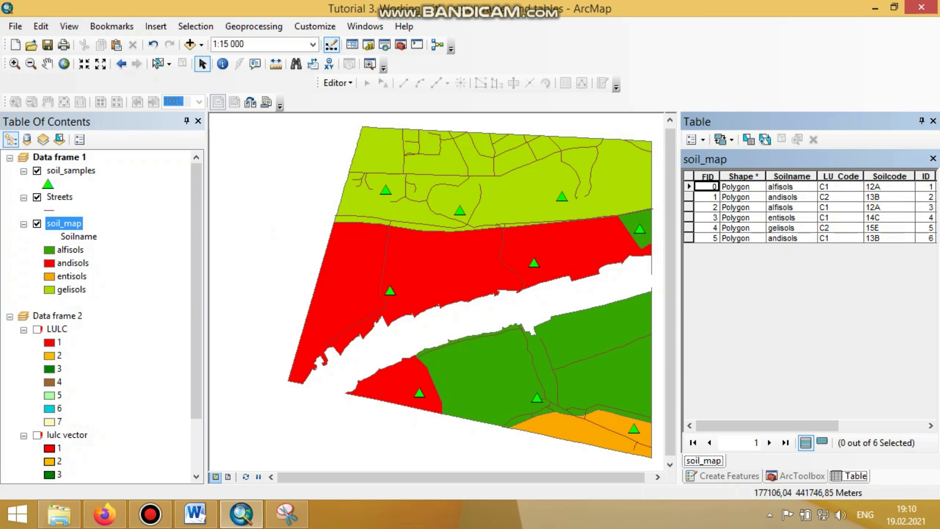
{"action": "left_click_drag", "start_coordinate": [680, 299], "coordinate": [520, 298]}
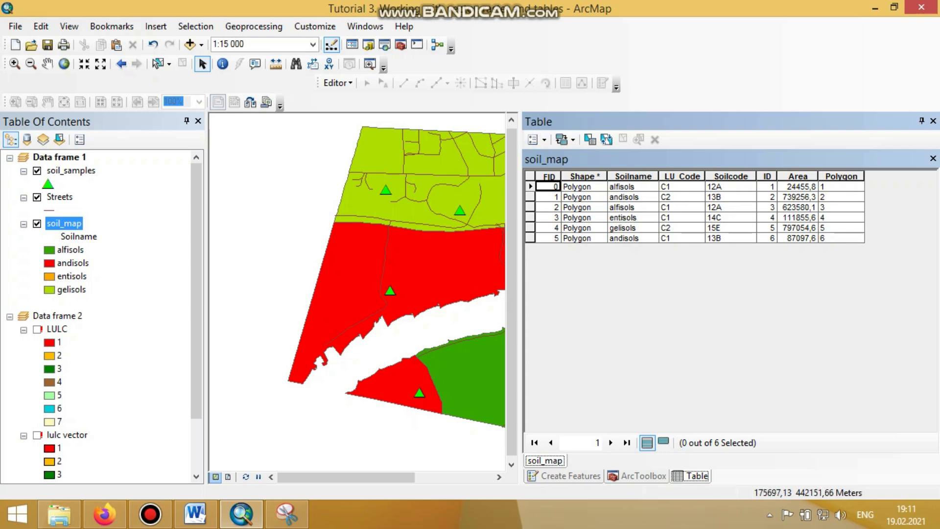
- Add a Float field named Area2 with precision 10 to the soil_map attribute table
{"action": "left_click", "coordinate": [537, 140]}
{"action": "left_click", "coordinate": [566, 242]}
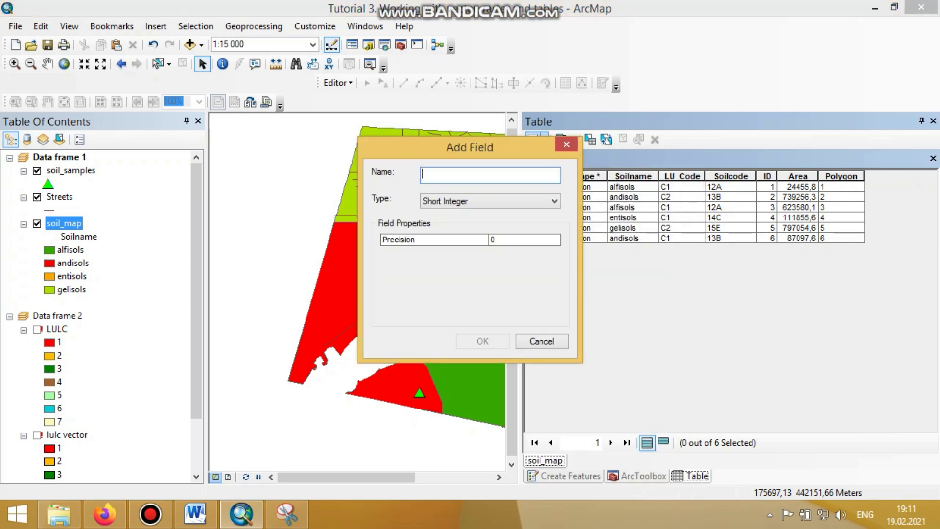
{"action": "type", "text": "Area"}
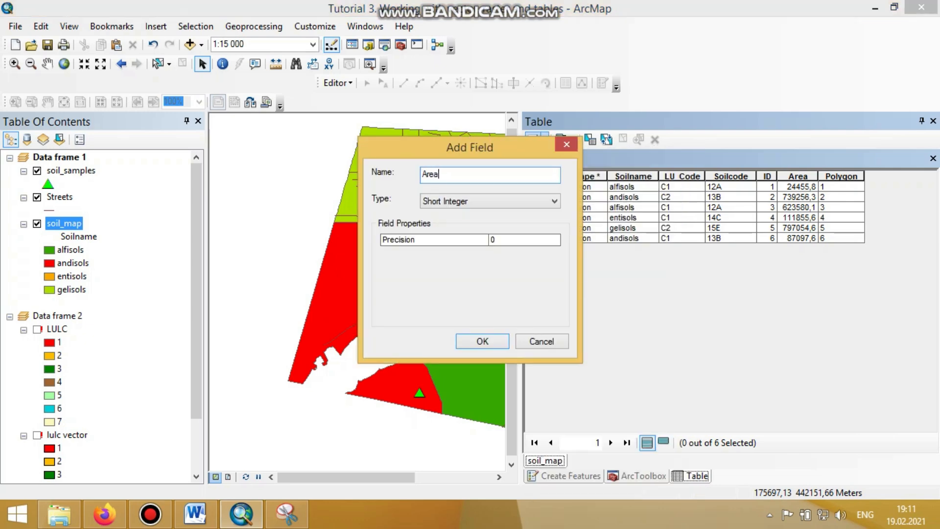
{"action": "type", "text": "2"}
{"action": "left_click", "coordinate": [554, 201]}
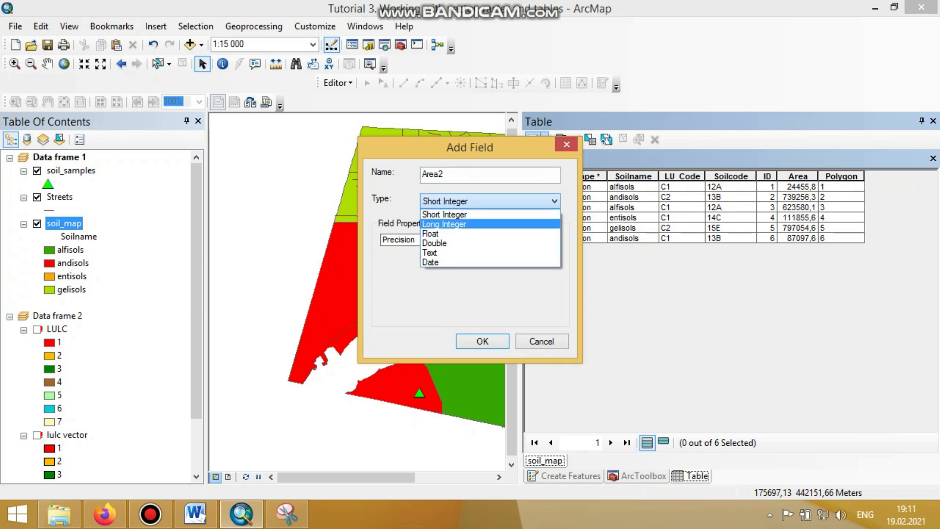
{"action": "left_click", "coordinate": [490, 233]}
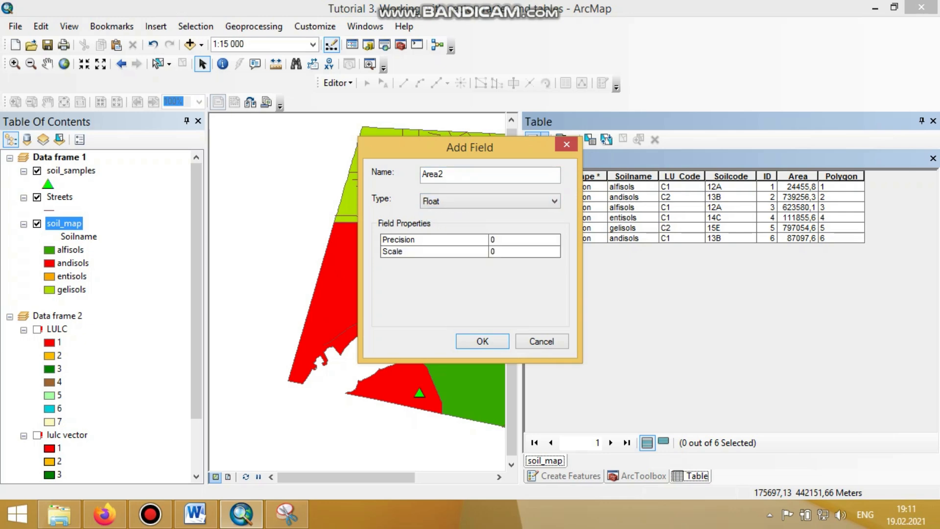
{"action": "type", "text": "10"}
{"action": "key", "text": "Tab"}
{"action": "key", "text": "Return"}
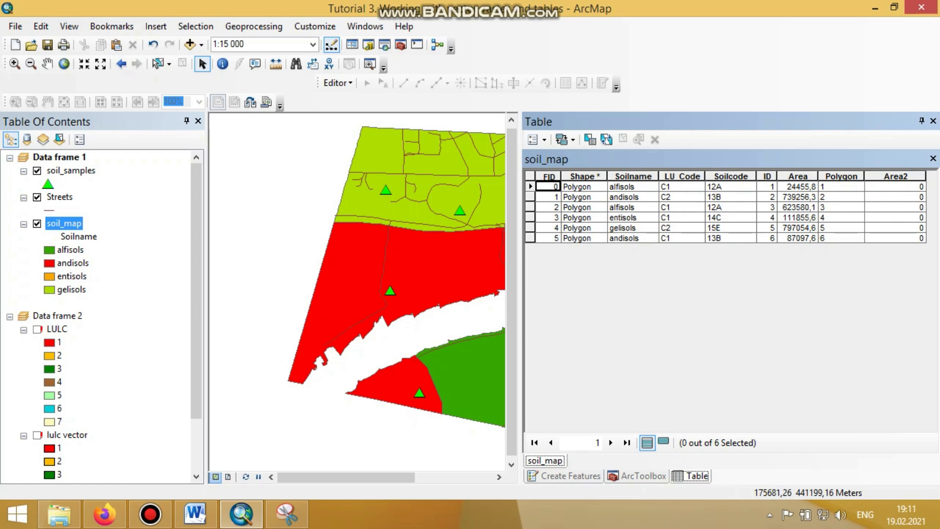
- Calculate the geometry of the Area2 field as Area in square meters, using the data source's coordinate system
{"action": "left_click", "coordinate": [895, 177]}
{"action": "right_click", "coordinate": [895, 176]}
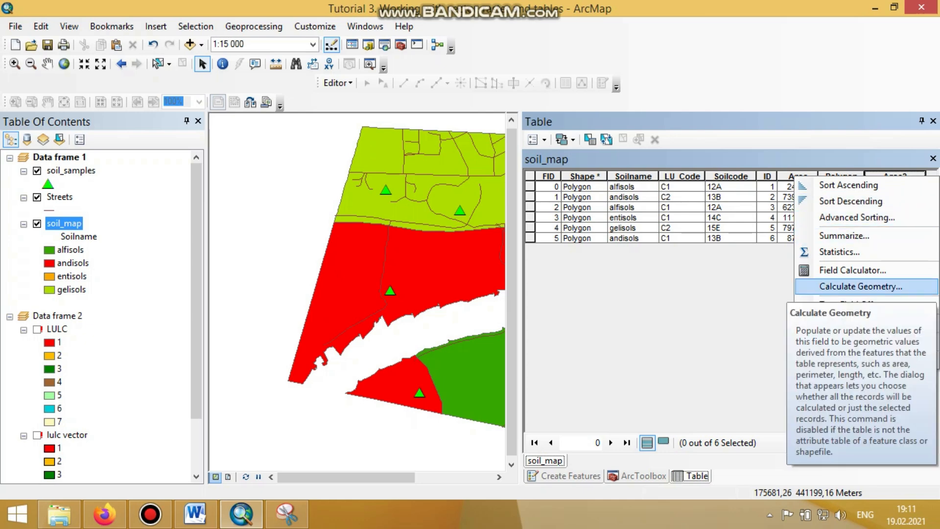
{"action": "left_click", "coordinate": [860, 286]}
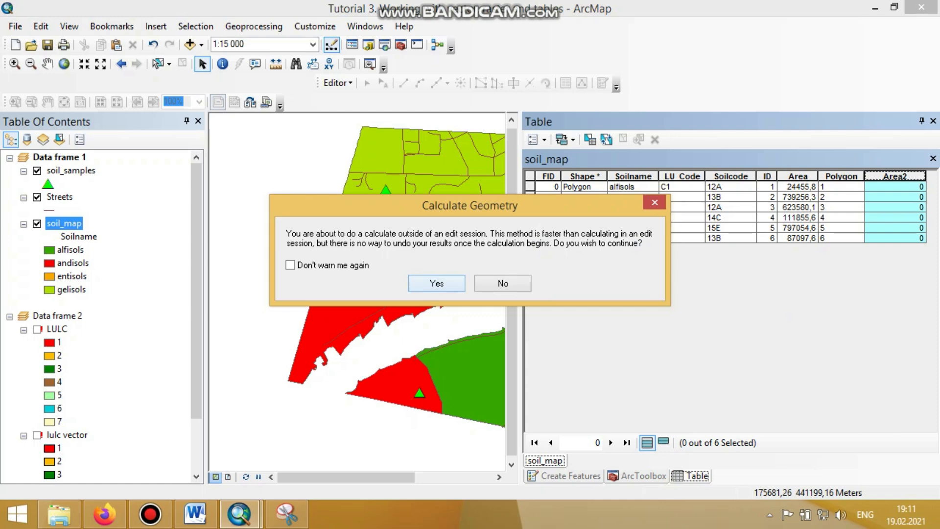
{"action": "key", "text": "Return"}
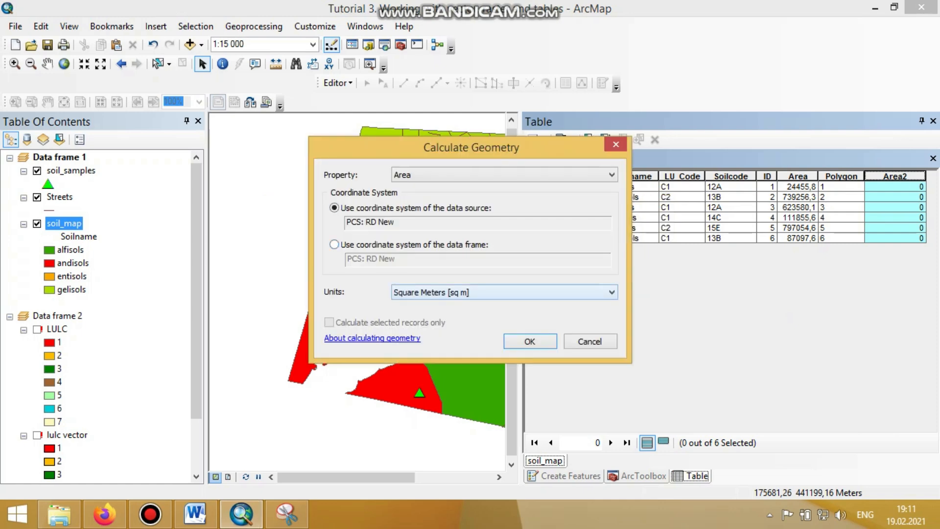
{"action": "left_click", "coordinate": [612, 293]}
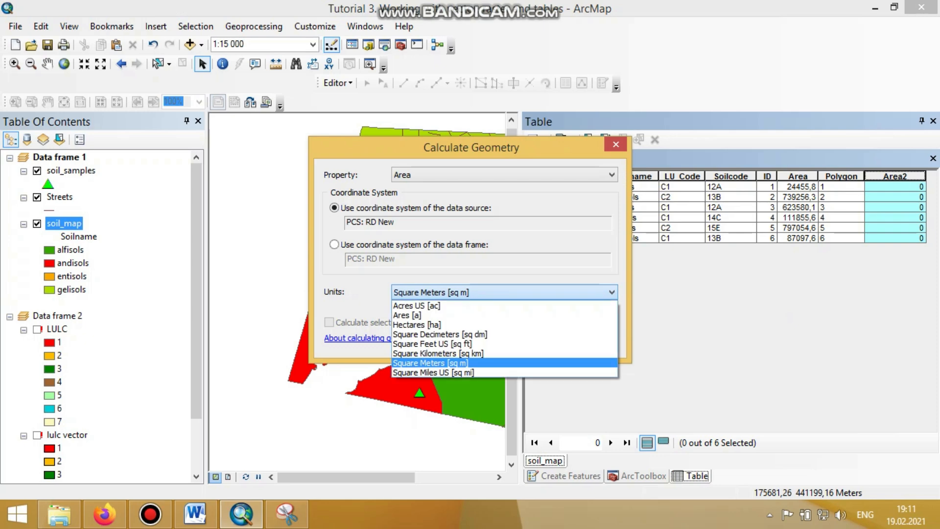
{"action": "left_click", "coordinate": [611, 292]}
{"action": "left_click", "coordinate": [611, 292]}
{"action": "left_click", "coordinate": [611, 293]}
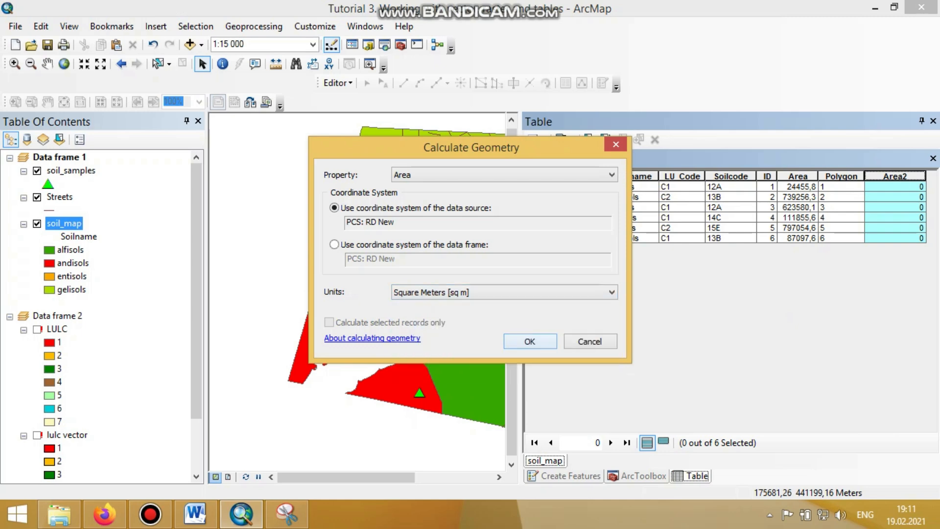
{"action": "key", "text": "Return"}
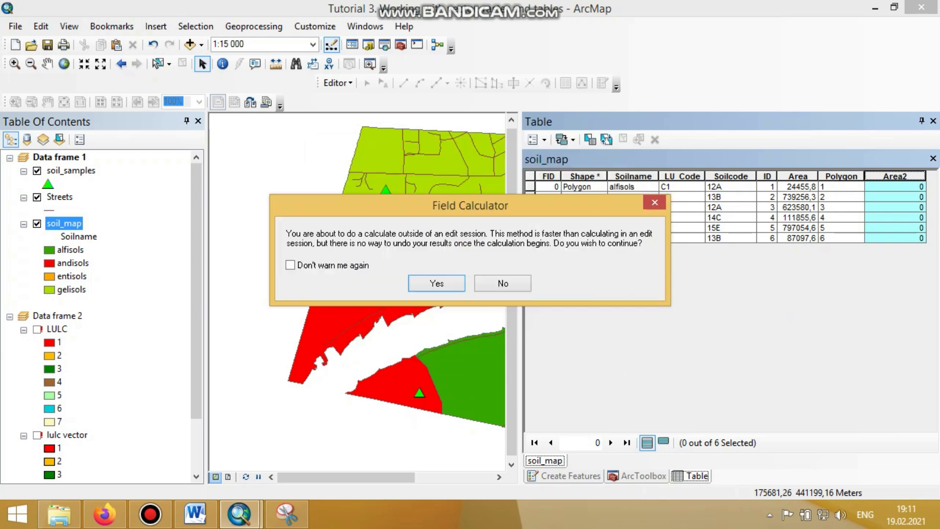